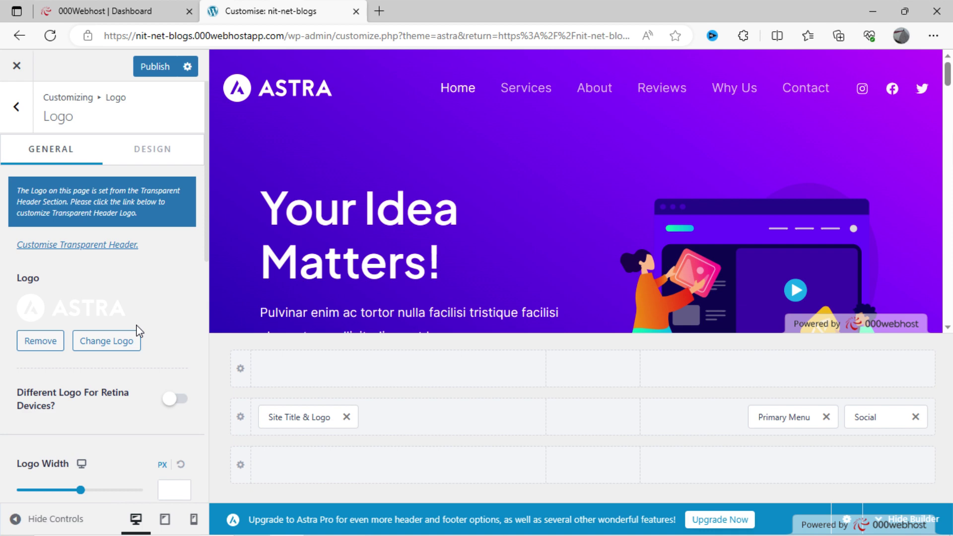
- Scroll through the Astra header logo settings in the Customizer's Logo panel
scroll(137, 332, down, 4)
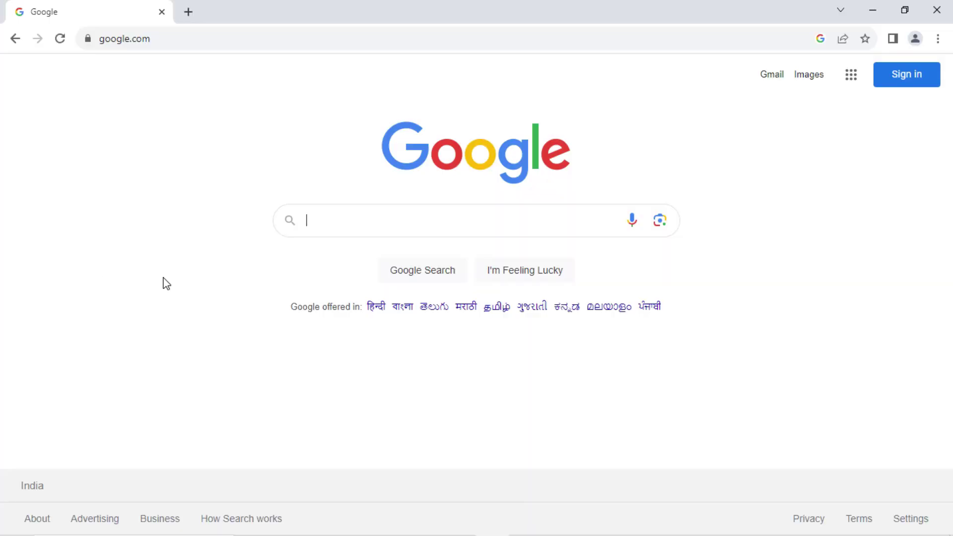
- Search Google for '000webhost' and open the official 000webhost site
text(000webhost)
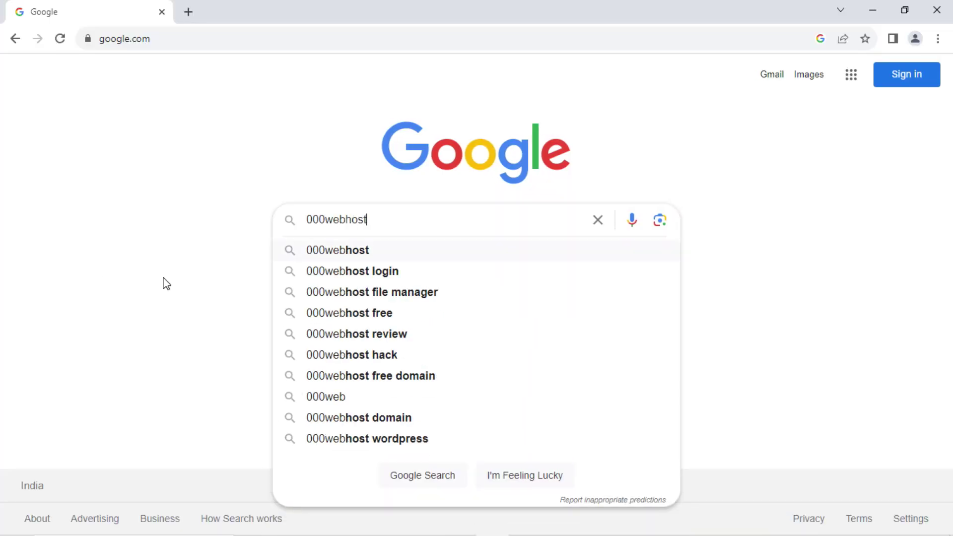
key(Return)
click(196, 232)
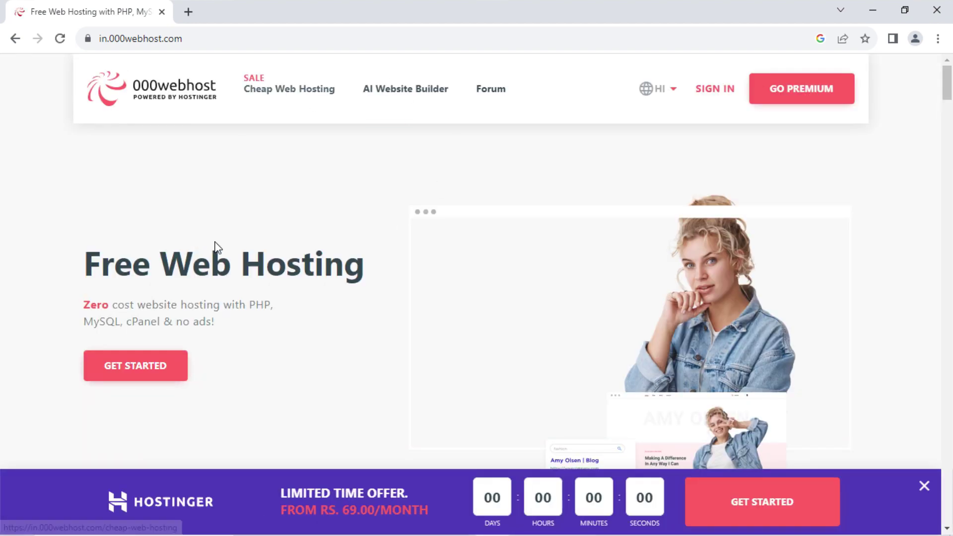
- Scroll to pricing and highlight the free plan's 1 Website and 300 MB Disk Space features
scroll(257, 273, down, 10)
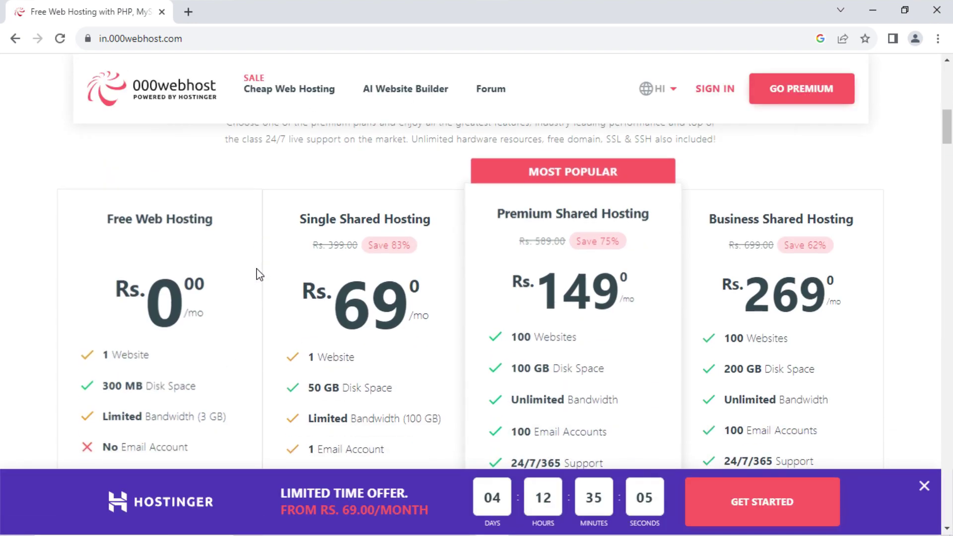
scroll(257, 273, down, 2)
drag(108, 143, 251, 169)
scroll(290, 228, down, 2)
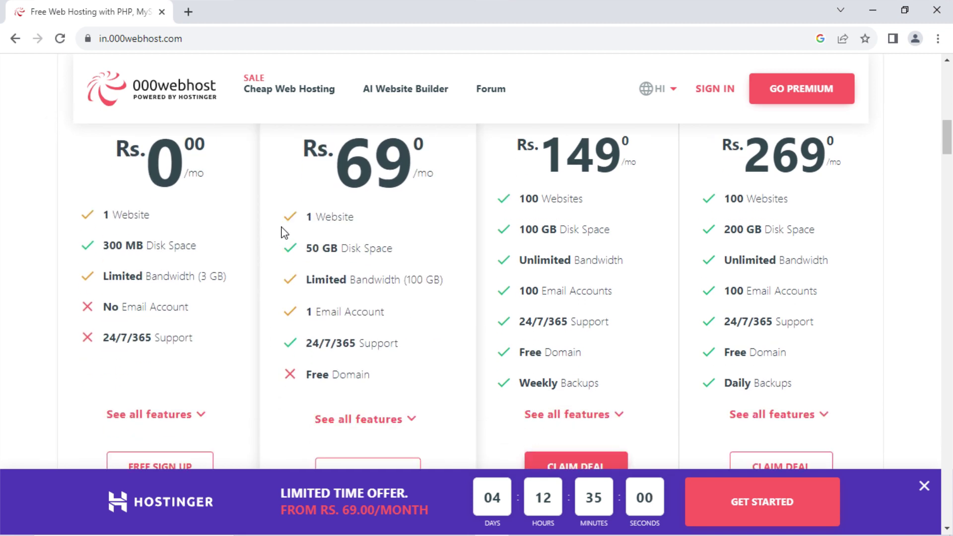
drag(85, 212, 181, 222)
click(98, 248)
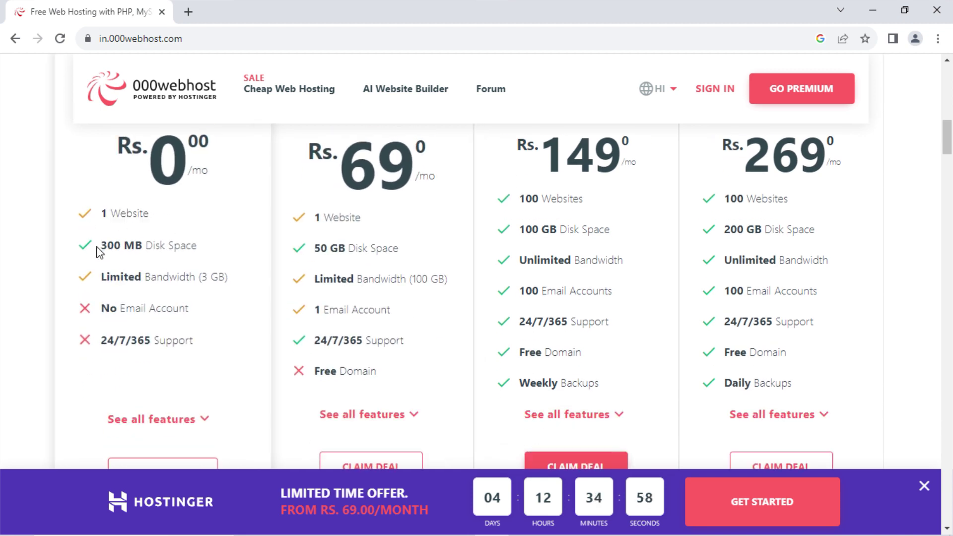
drag(57, 252, 226, 248)
click(101, 281)
drag(96, 283, 228, 288)
- Highlight No Email Account and 24/7/365 Support, then expand every plan's full feature list
scroll(195, 242, down, 3)
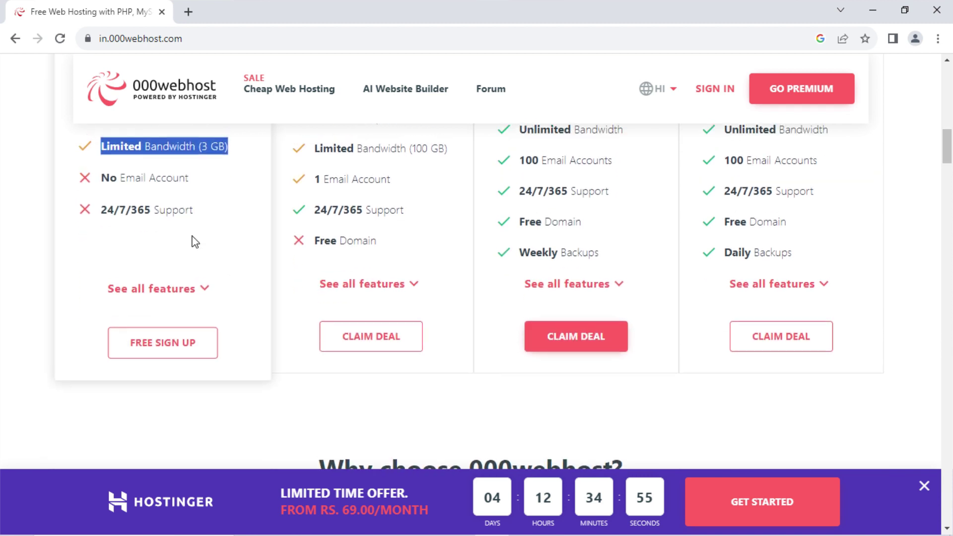
scroll(195, 242, up, 3)
drag(101, 308, 207, 308)
click(145, 332)
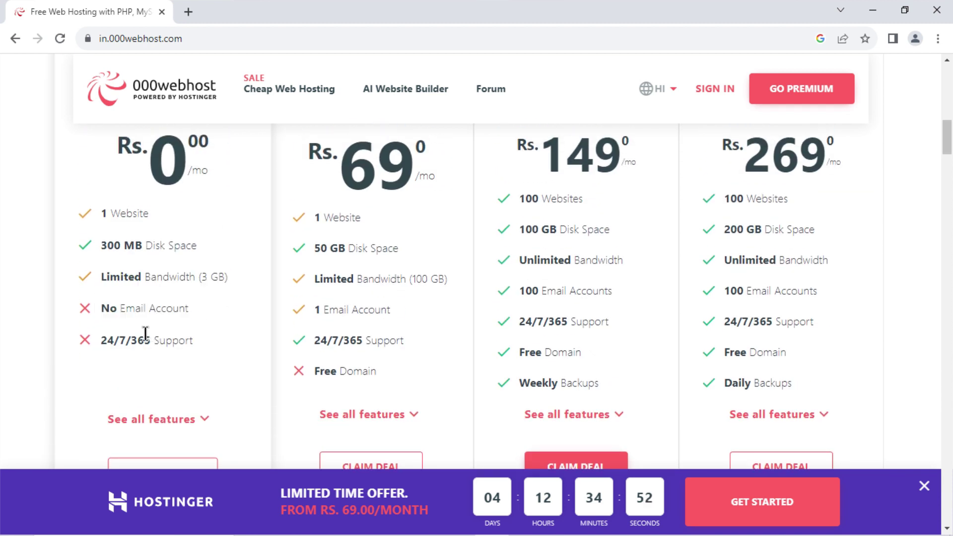
drag(93, 341, 236, 337)
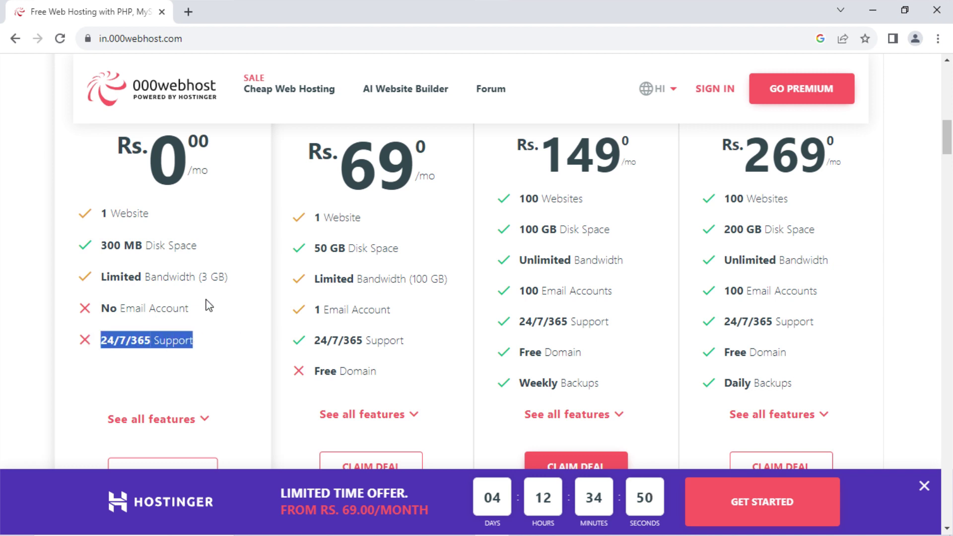
scroll(206, 304, down, 1)
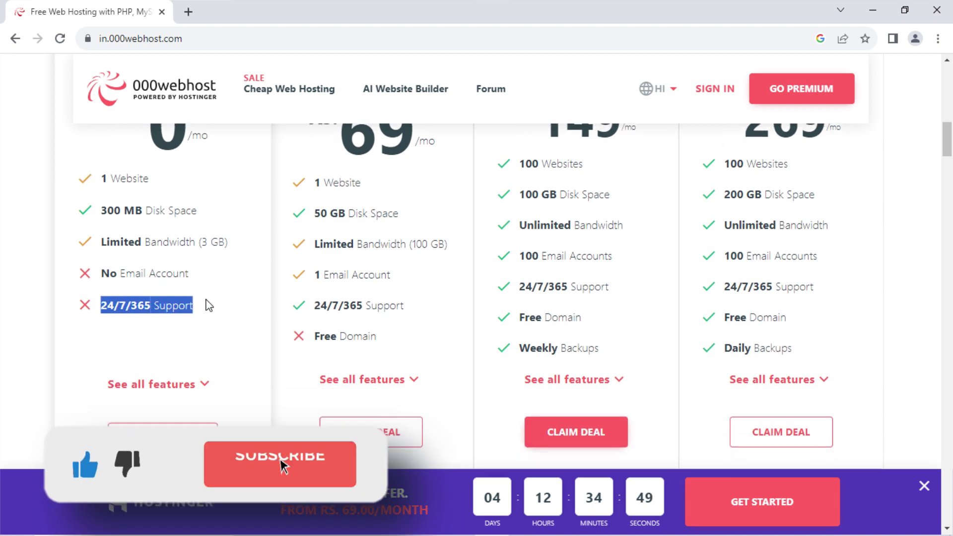
click(121, 315)
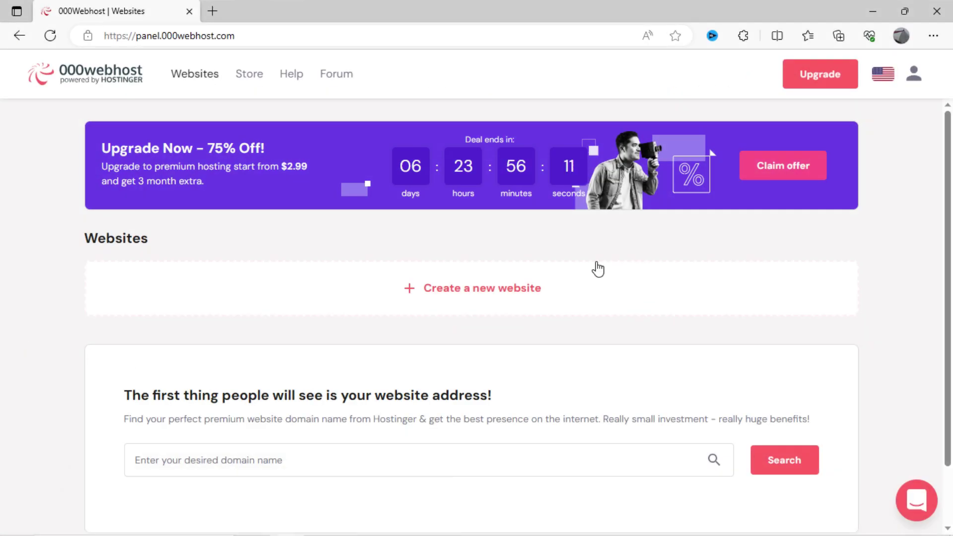
- Create a new WordPress website named nit-net-blogs with a site password
click(467, 287)
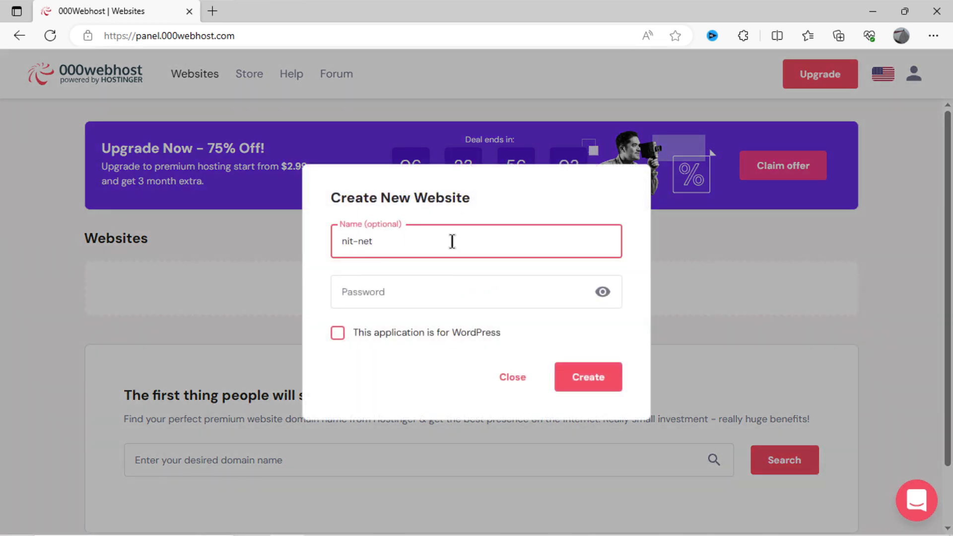
text(nit-net-blogs)
click(524, 294)
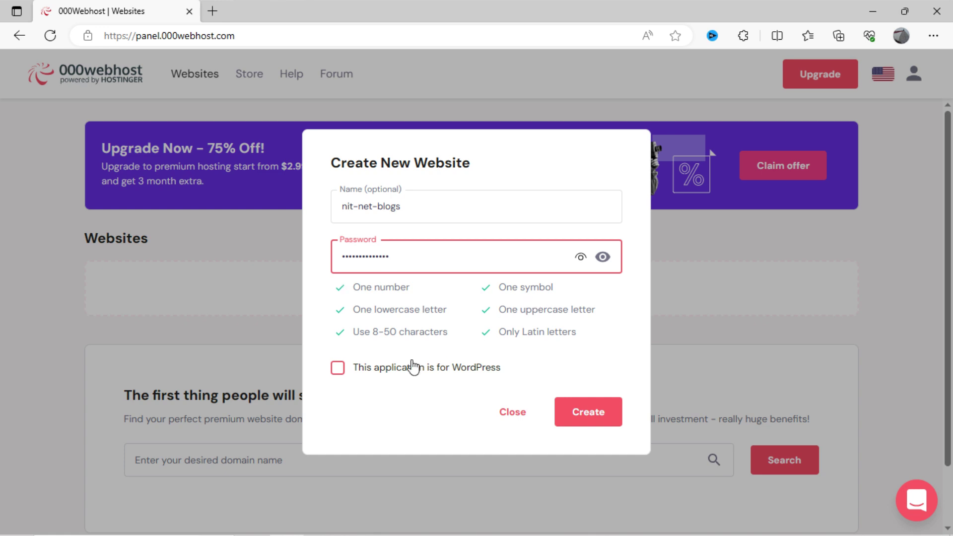
click(337, 368)
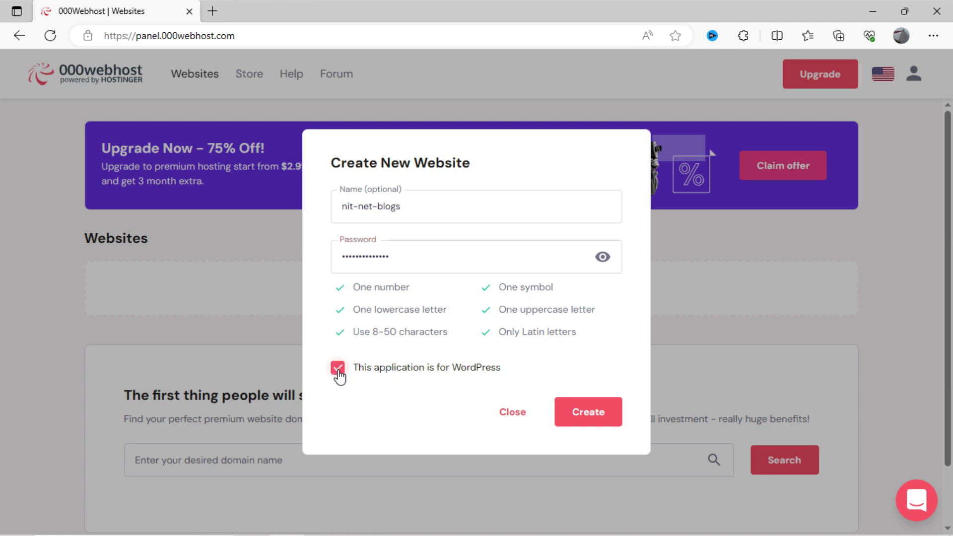
click(576, 422)
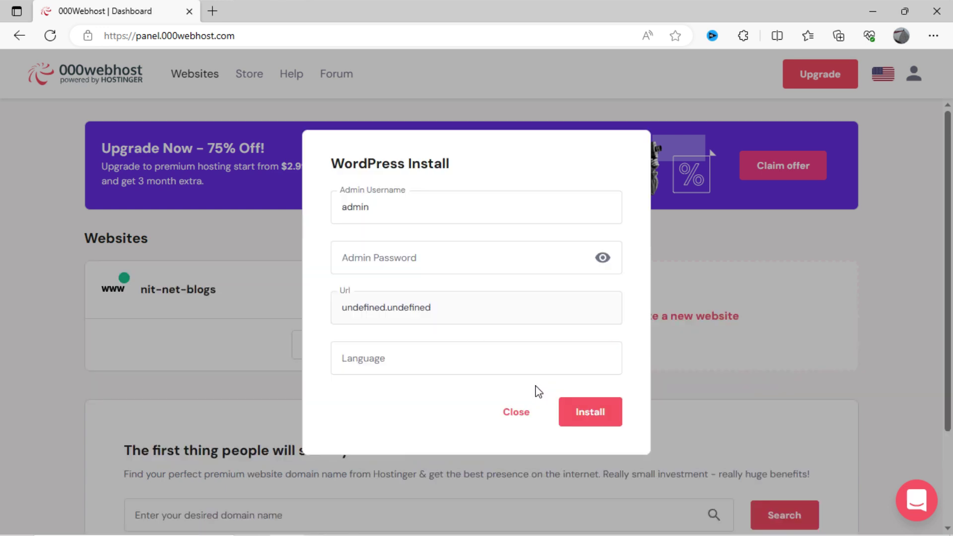
- Install WordPress with an admin password and English as the site language
click(431, 257)
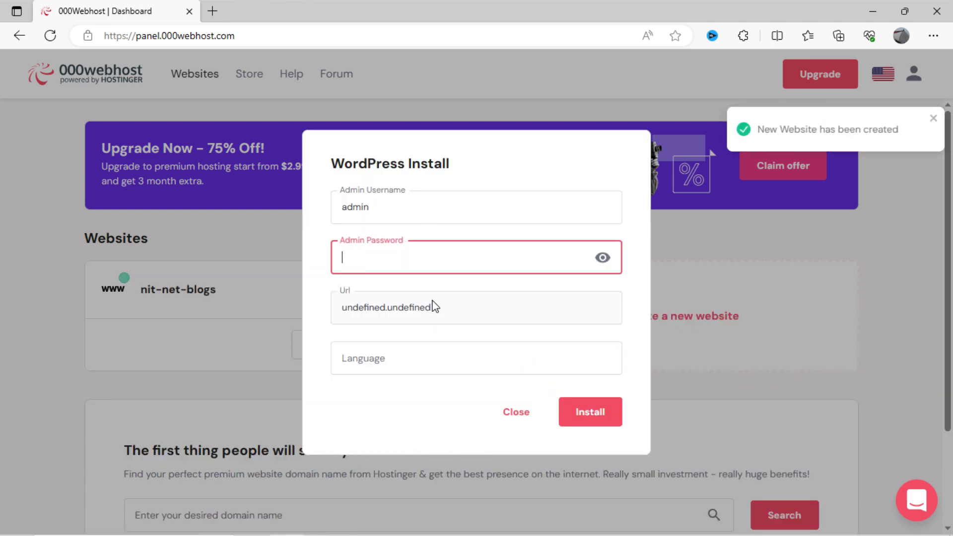
click(438, 354)
drag(459, 158, 323, 163)
click(455, 244)
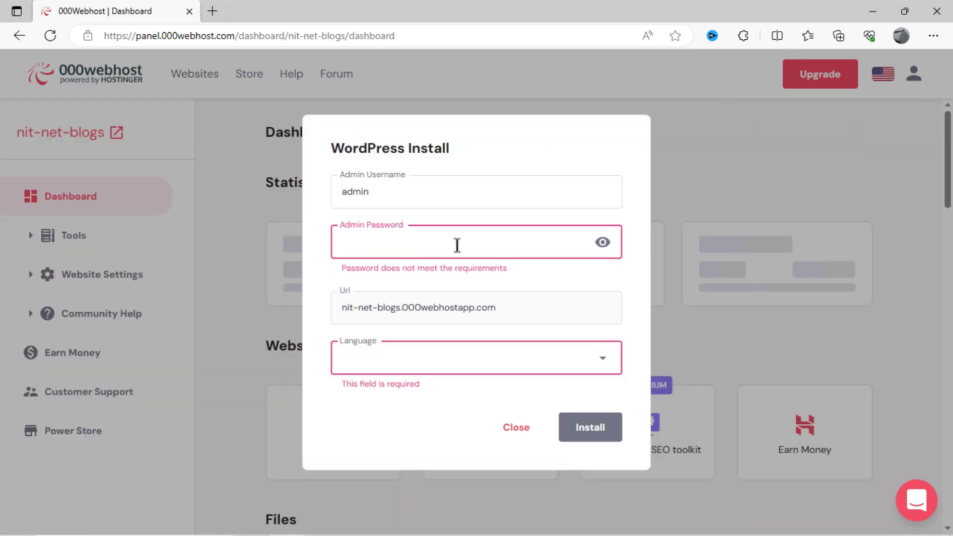
text(n)
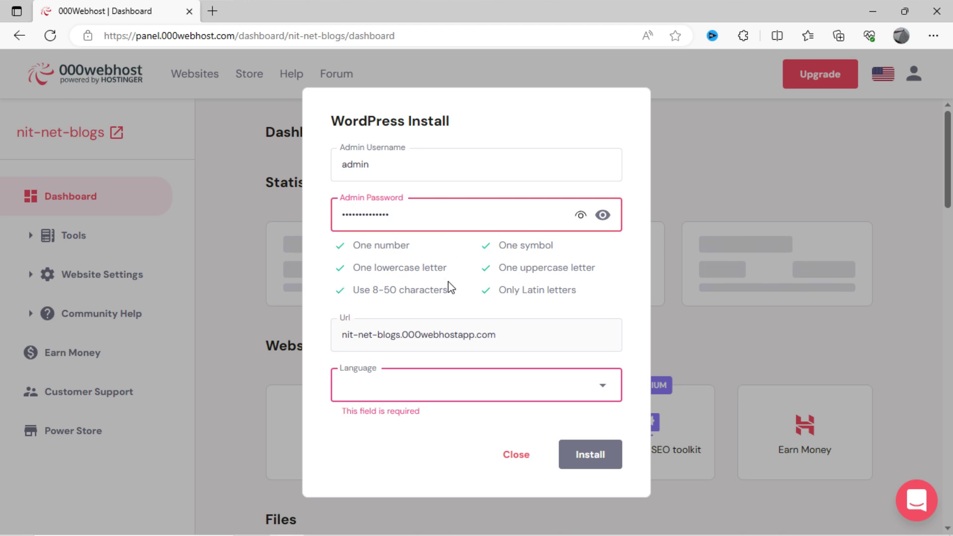
click(447, 386)
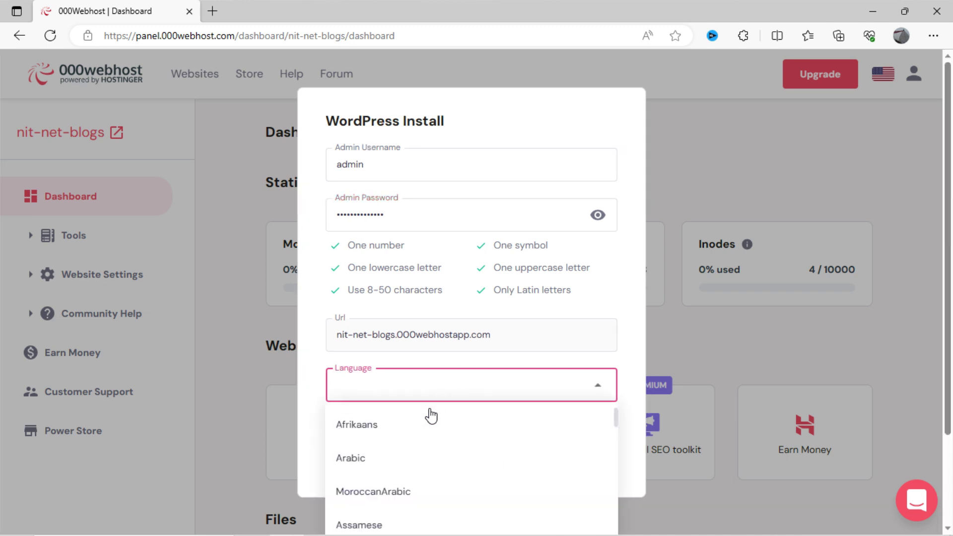
text(eng)
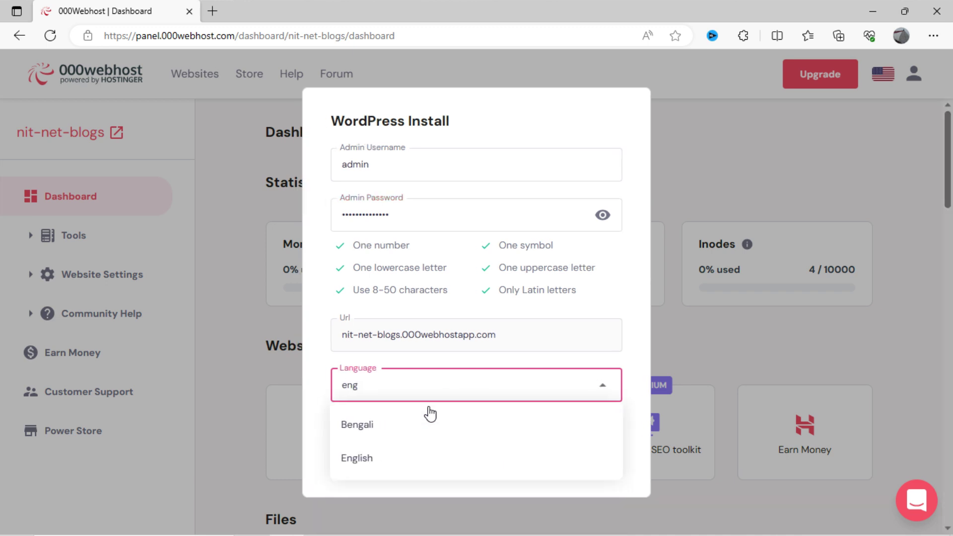
click(358, 459)
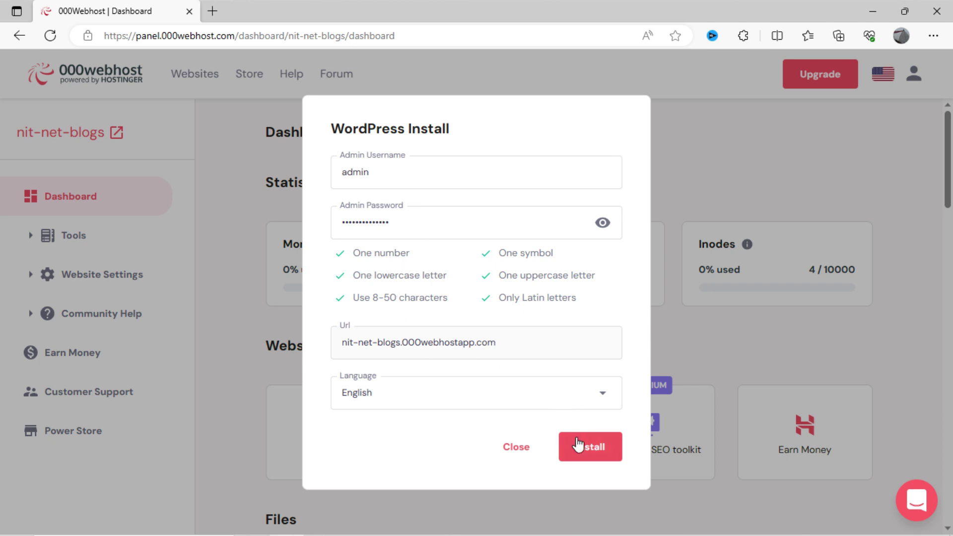
click(579, 446)
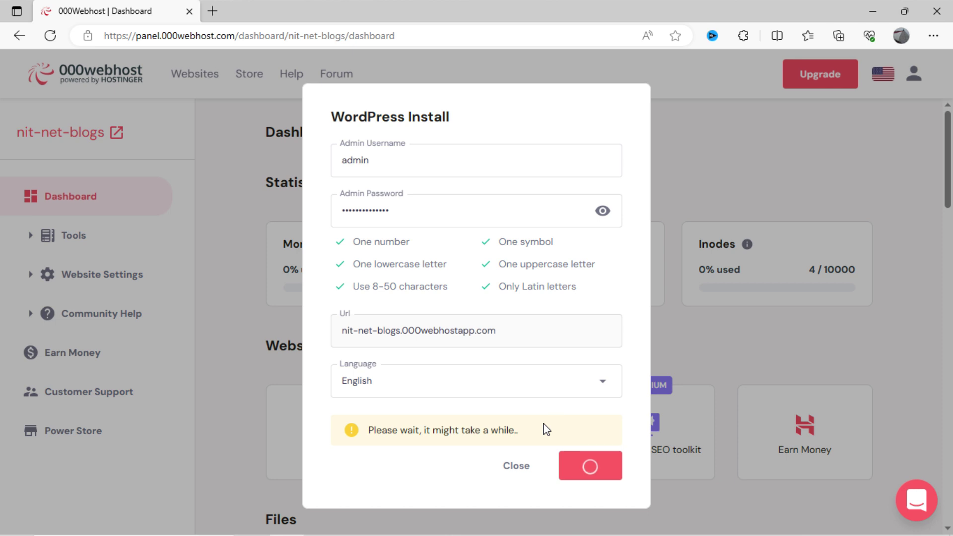
- Expand Website Settings on the dashboard and open nit-net-blogs in a new tab
scroll(235, 368, down, 10)
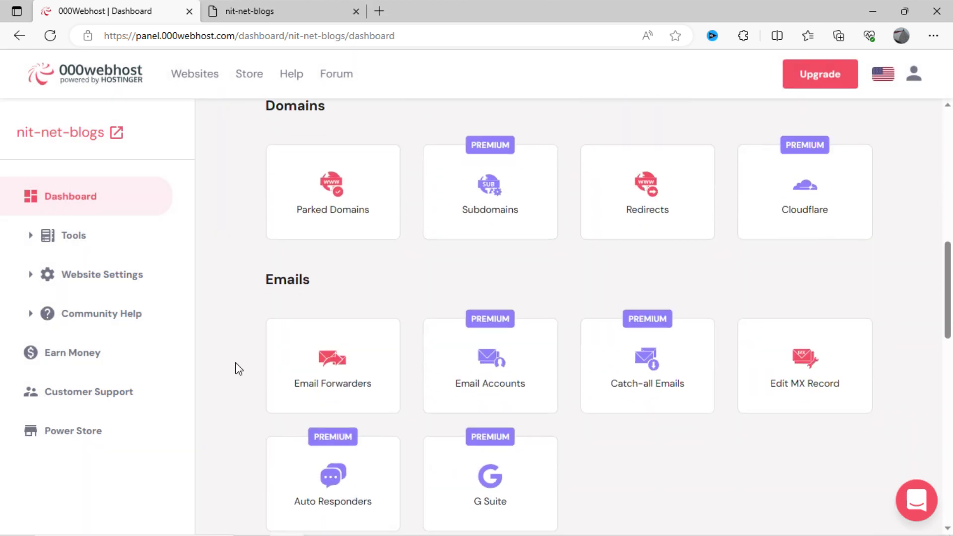
scroll(236, 368, down, 8)
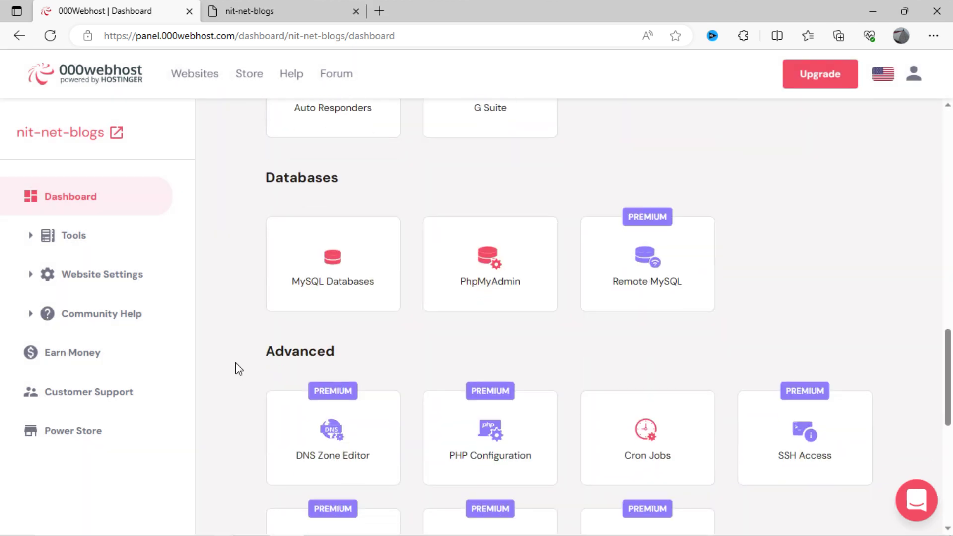
scroll(238, 369, down, 8)
scroll(236, 368, up, 8)
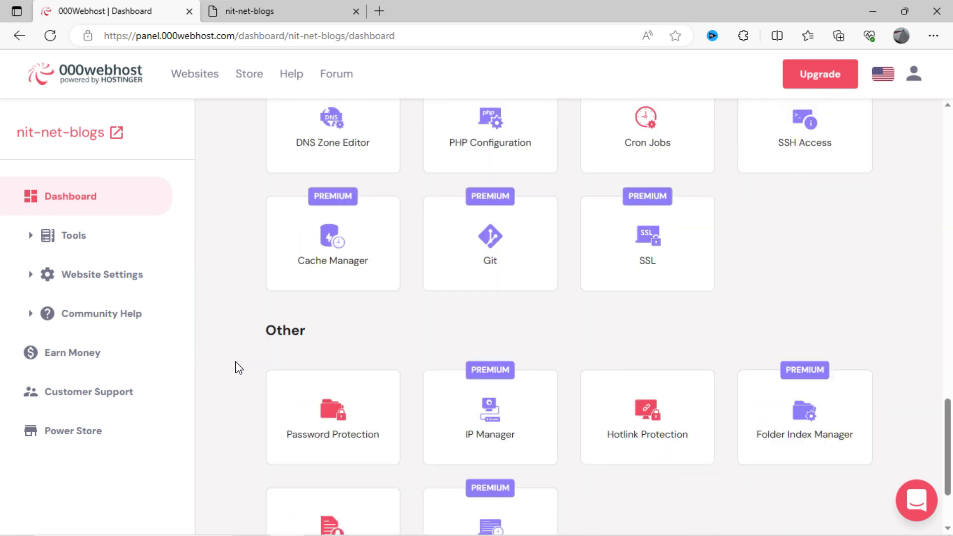
click(124, 285)
click(141, 211)
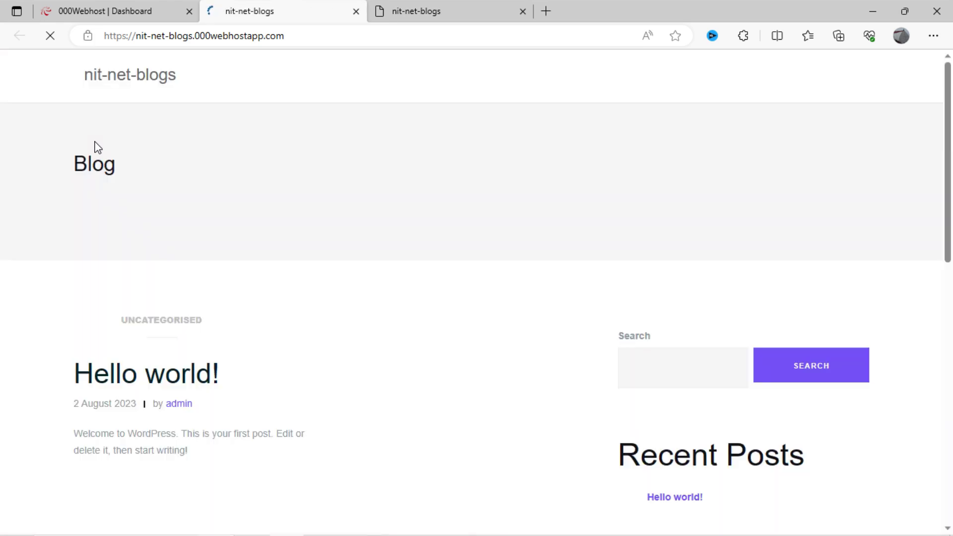
- Scroll through the new blog's front page with its Hello world! post
scroll(389, 203, down, 1)
scroll(385, 204, down, 5)
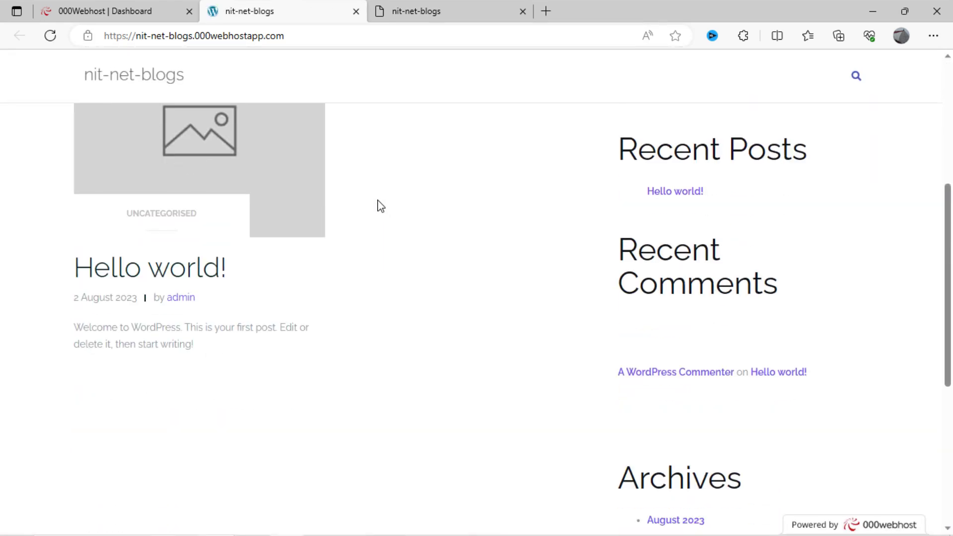
scroll(381, 206, down, 5)
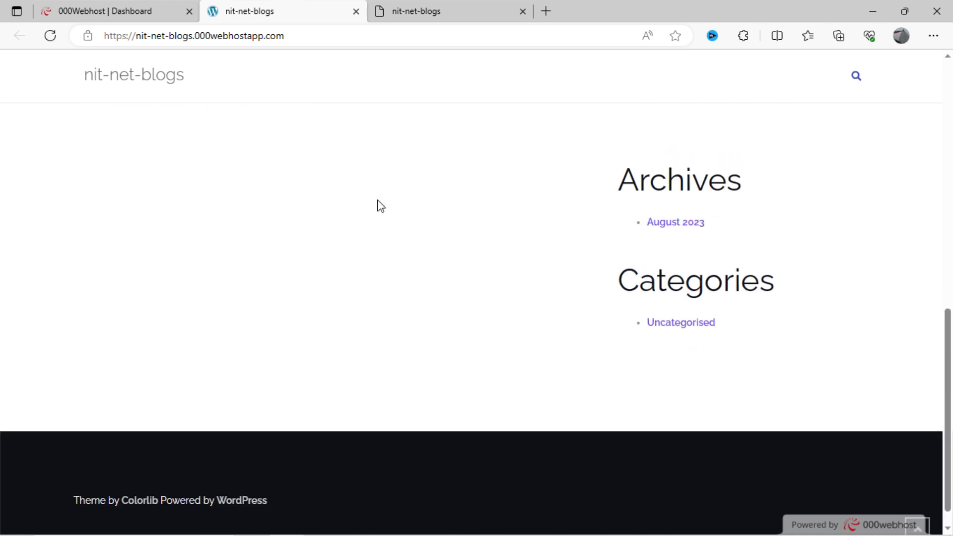
scroll(381, 206, up, 7)
scroll(381, 206, down, 6)
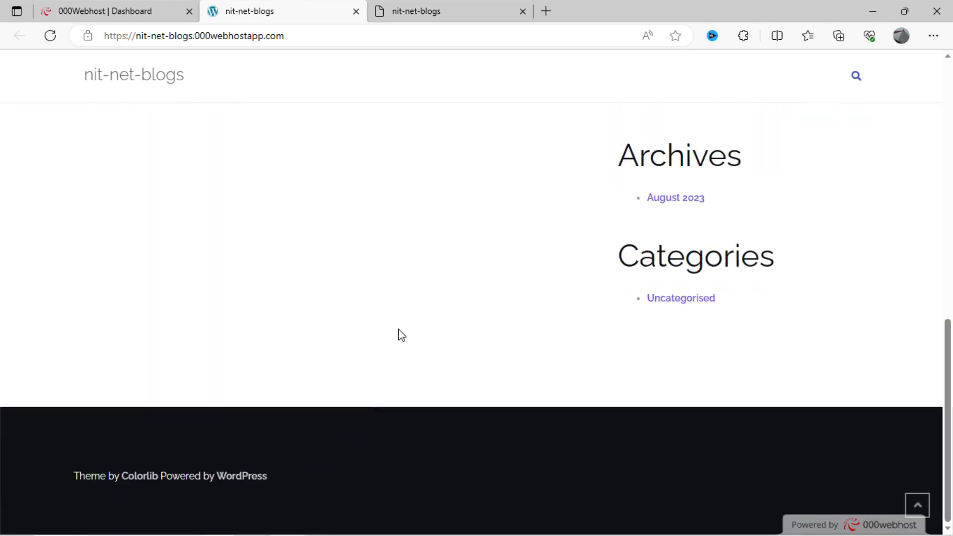
scroll(400, 328, up, 10)
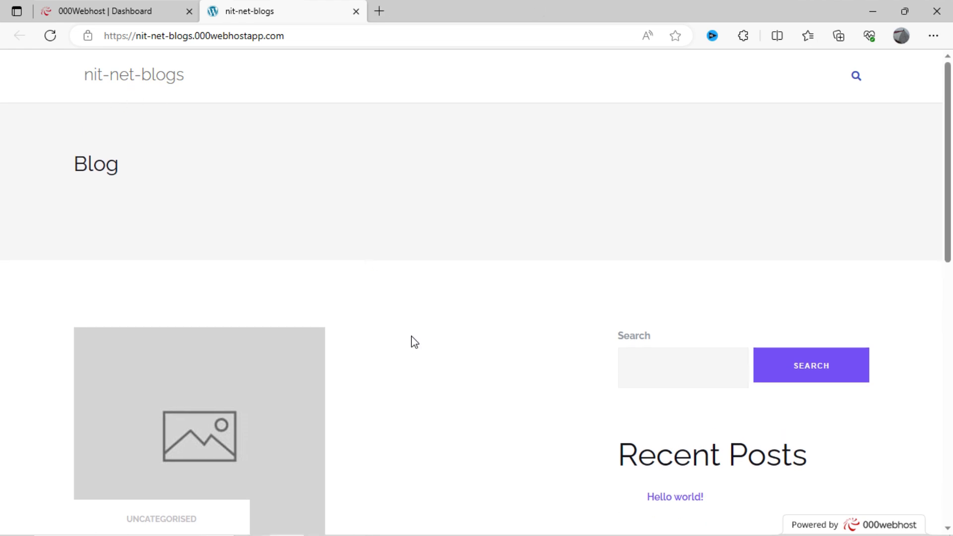
- Append /wp-admin to the site address and load it
click(333, 40)
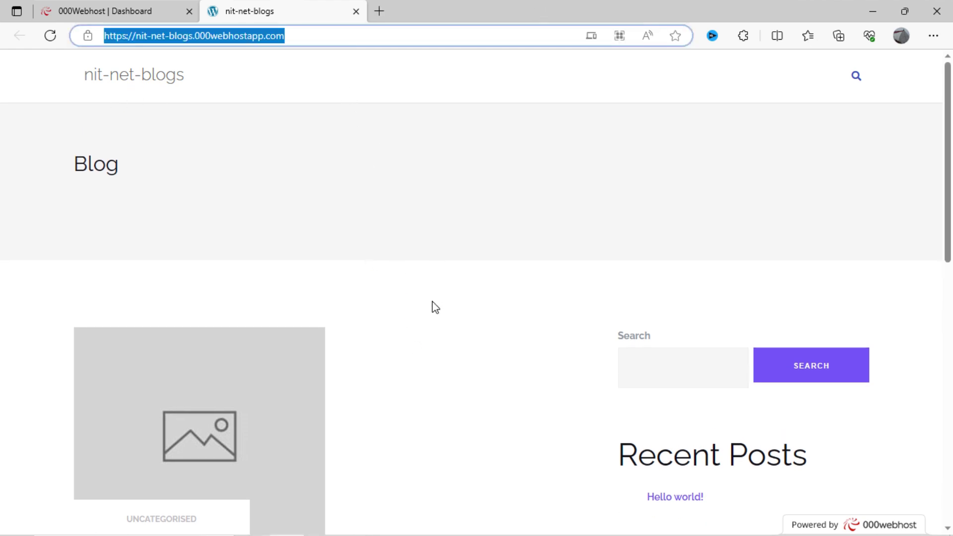
key(End)
text(/wp)
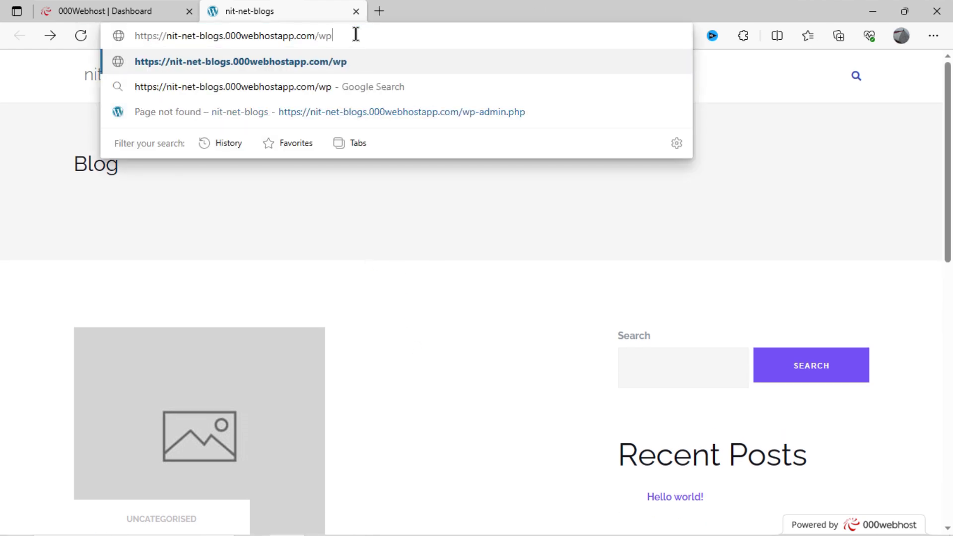
text(-admin)
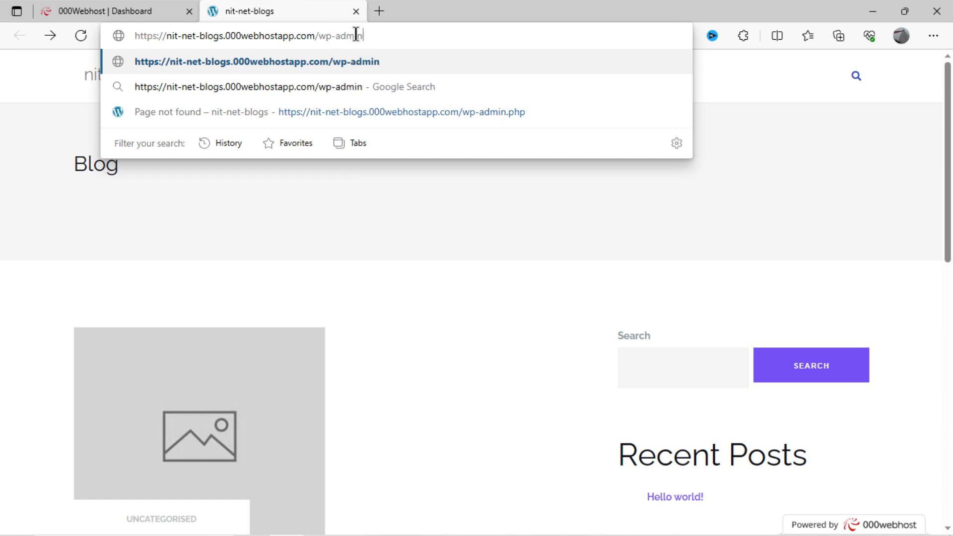
key(Return)
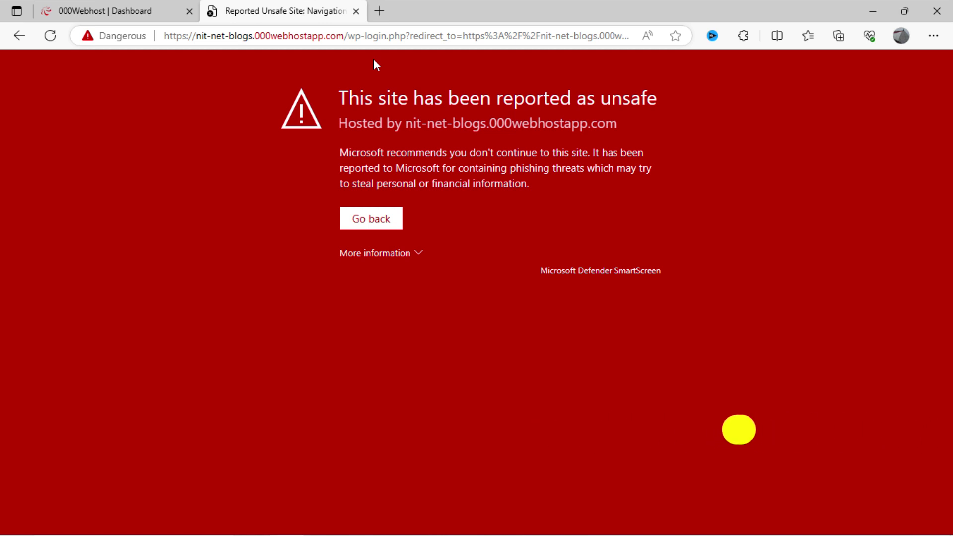
- Bypass the SmartScreen warning via More information and continue to the unsafe site
click(409, 254)
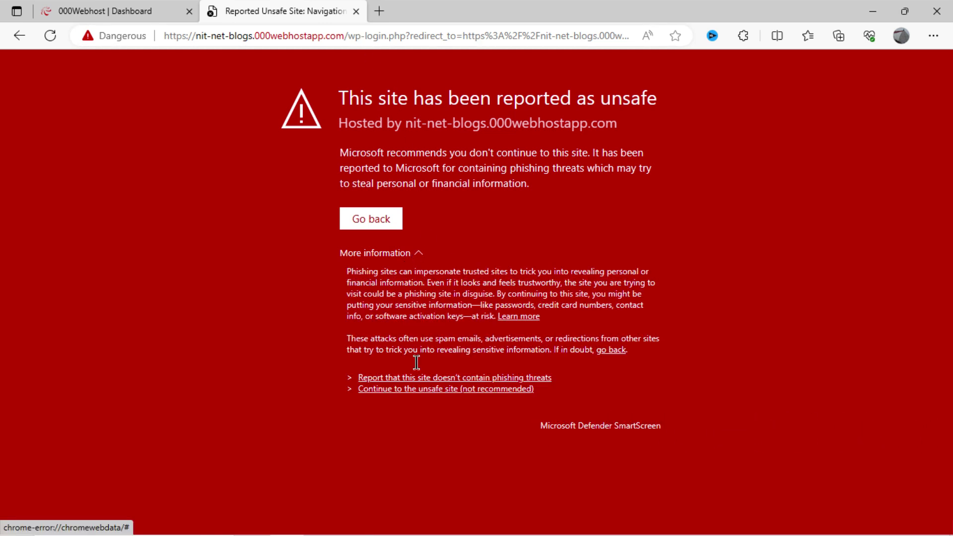
click(434, 390)
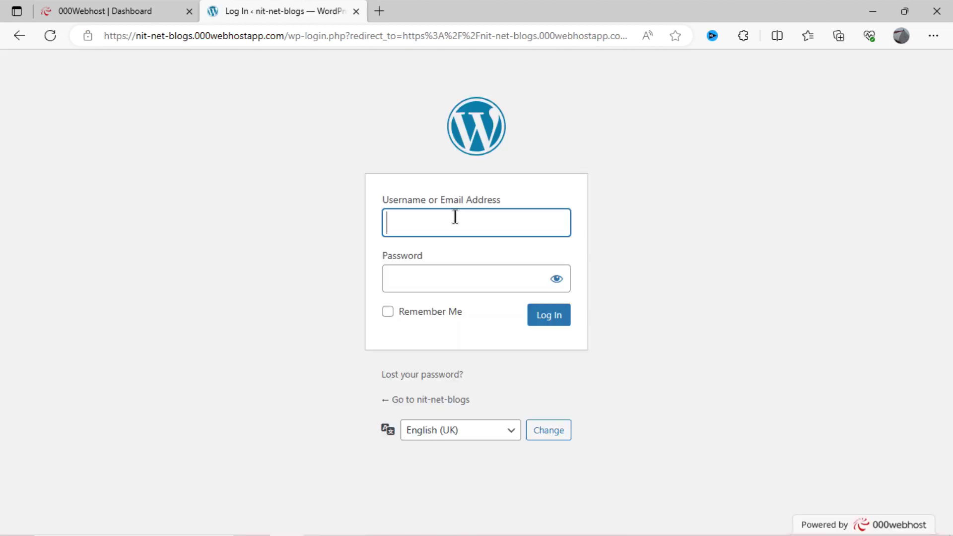
- Enter the administrator's username and password on the login form and submit
click(454, 291)
click(463, 227)
click(473, 278)
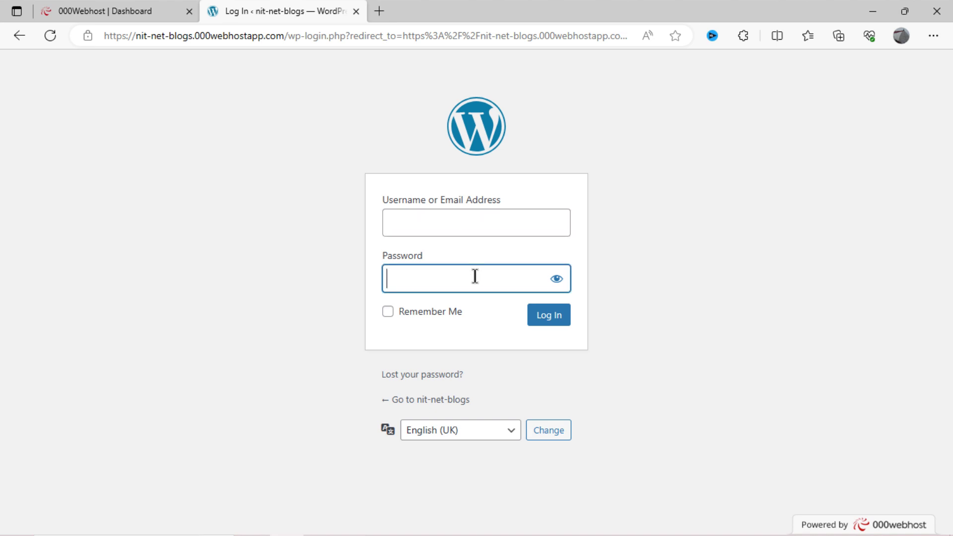
click(479, 214)
click(478, 274)
click(468, 224)
text(a)
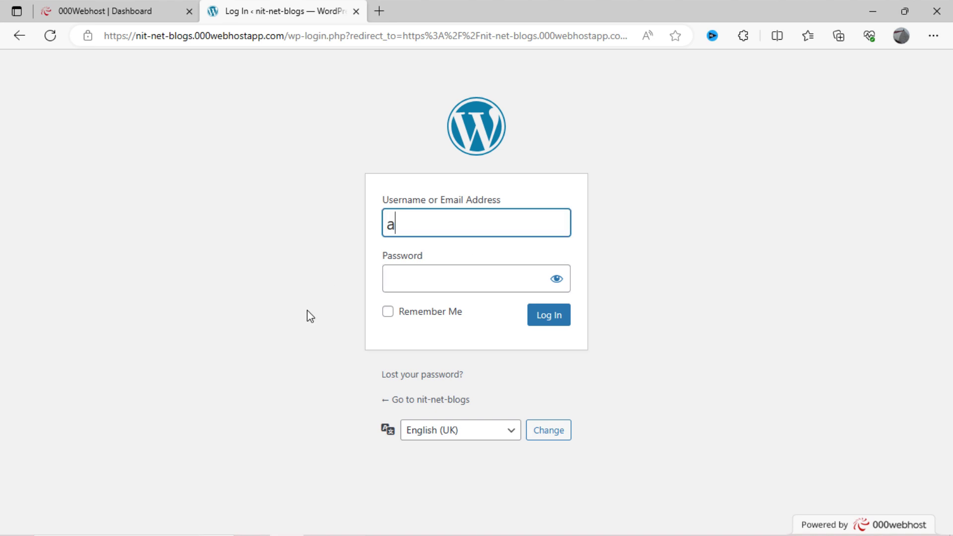
text(dmin)
key(Tab)
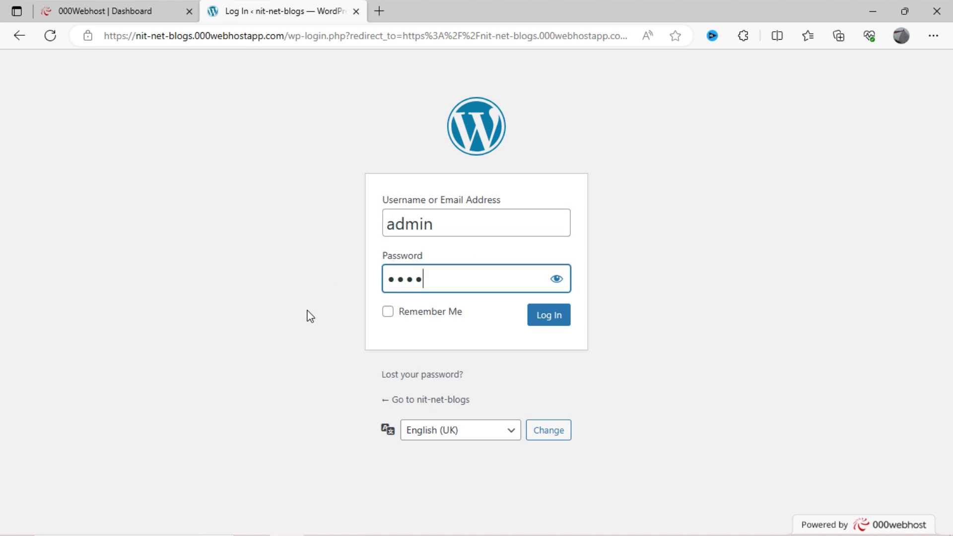
click(543, 322)
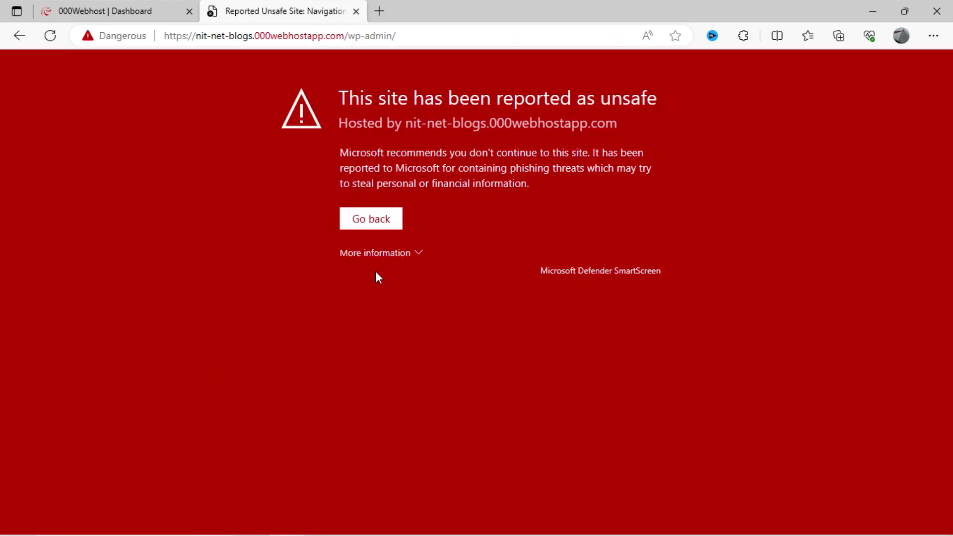
- Continue past the unsafe-site warning into the admin Dashboard and open the Updates page
click(388, 258)
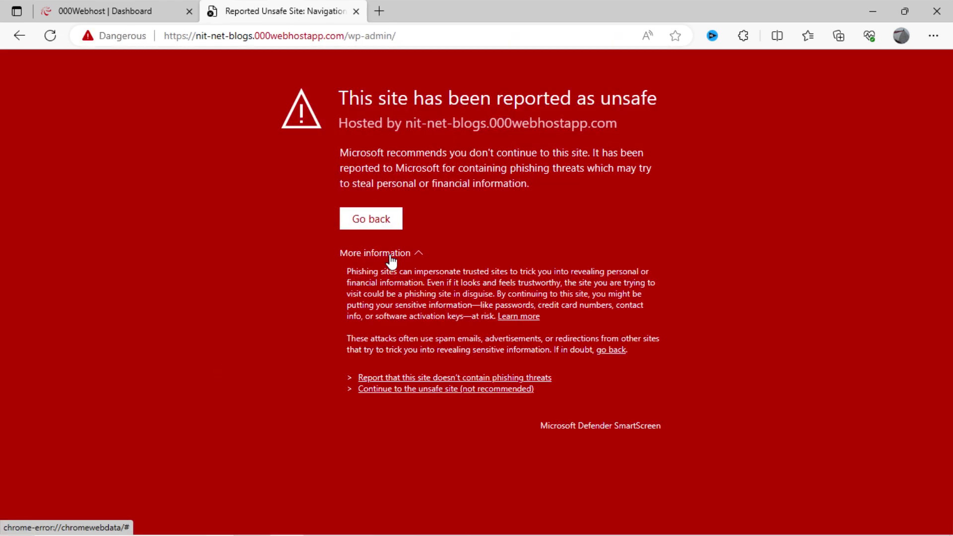
click(388, 390)
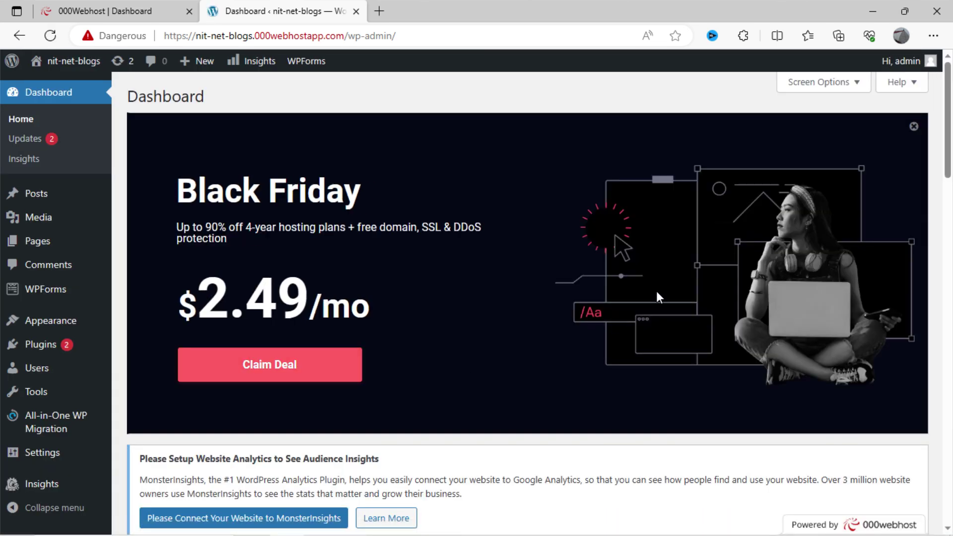
click(911, 129)
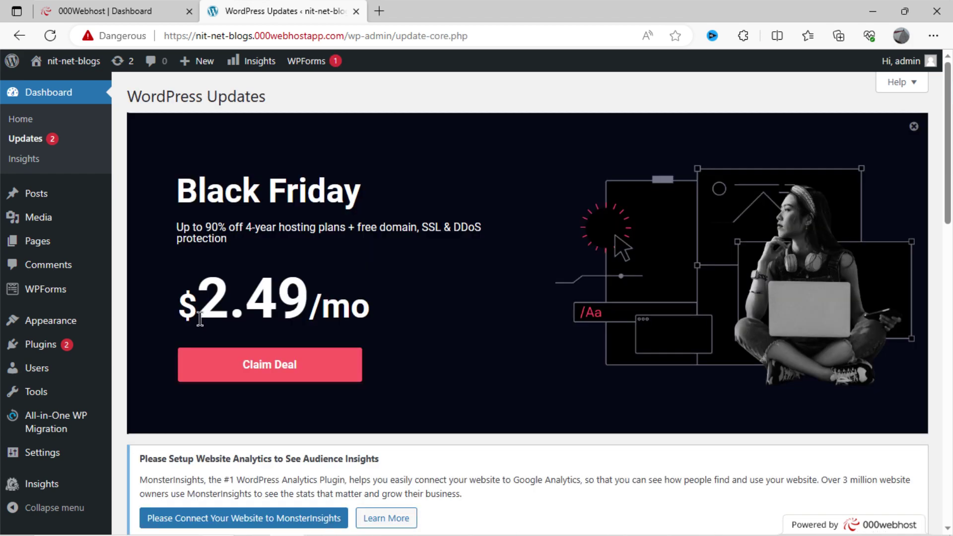
mouse_move(67, 368)
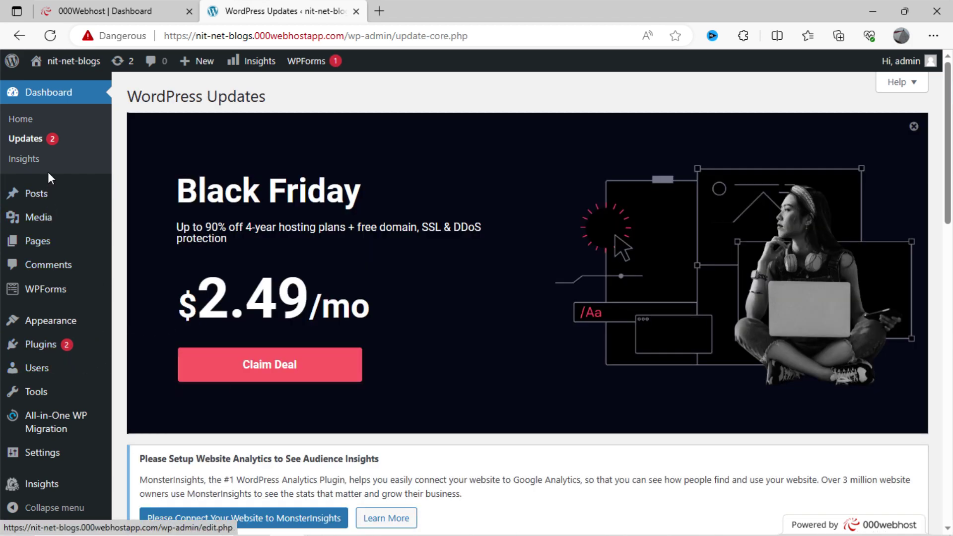
click(52, 245)
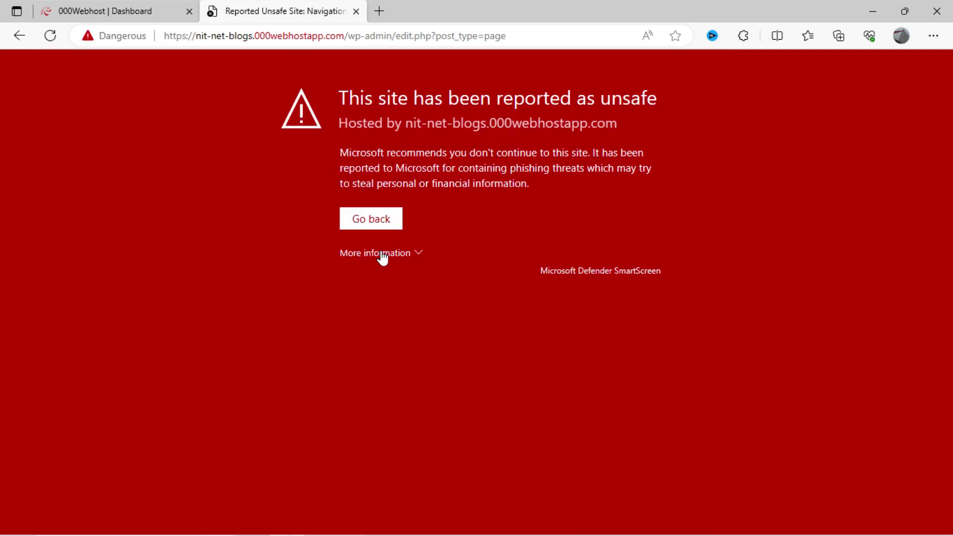
- Bypass the warning again and scroll the Pages list: Privacy Policy, Sample Page, Shapely Backup Settings
click(382, 254)
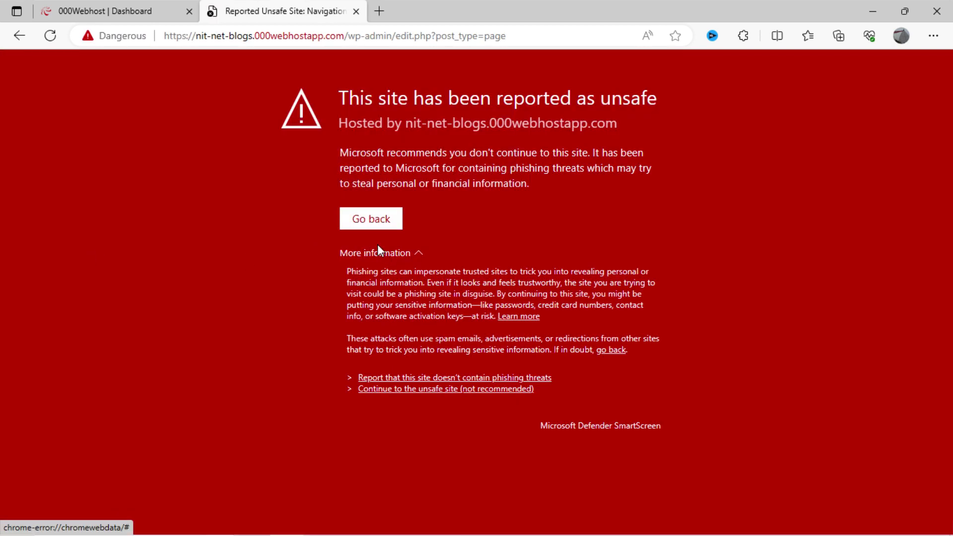
click(409, 393)
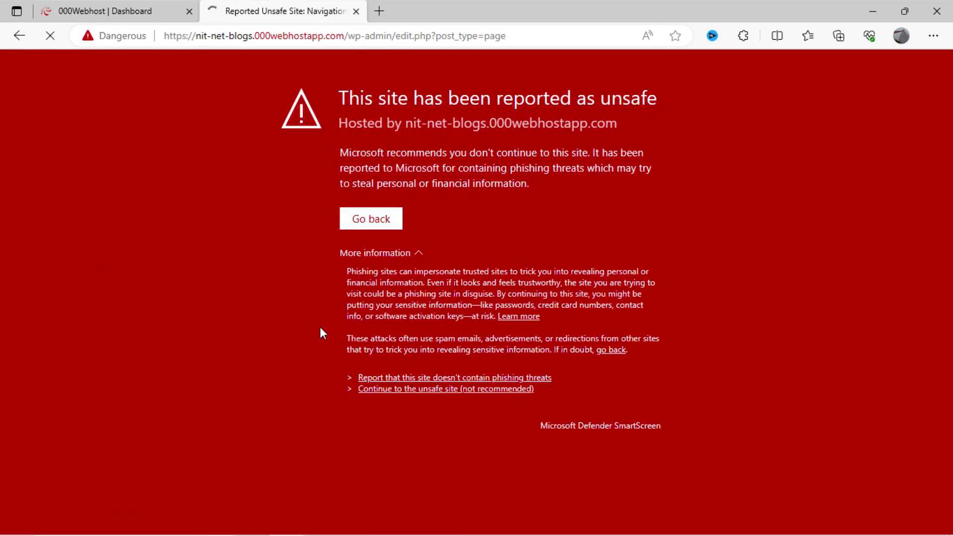
scroll(321, 330, down, 6)
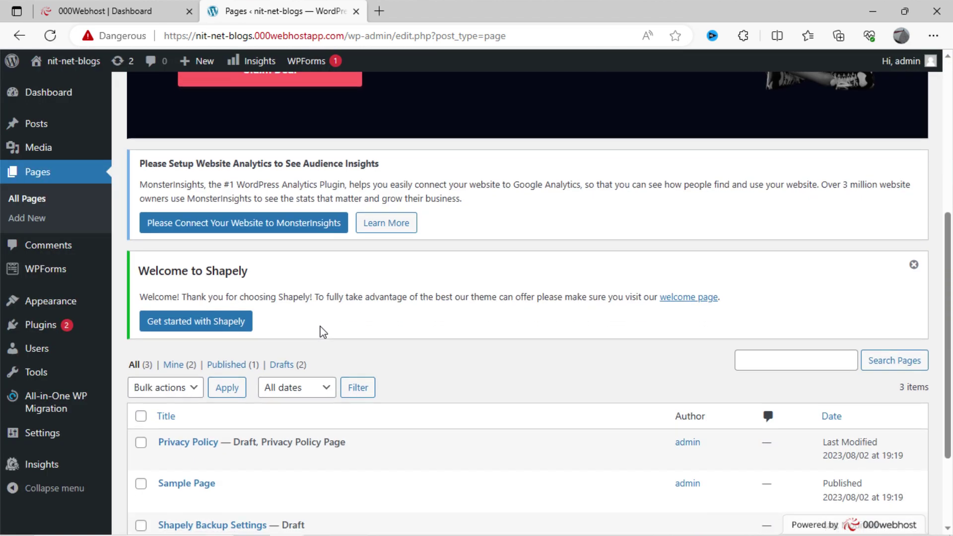
scroll(248, 289, down, 1)
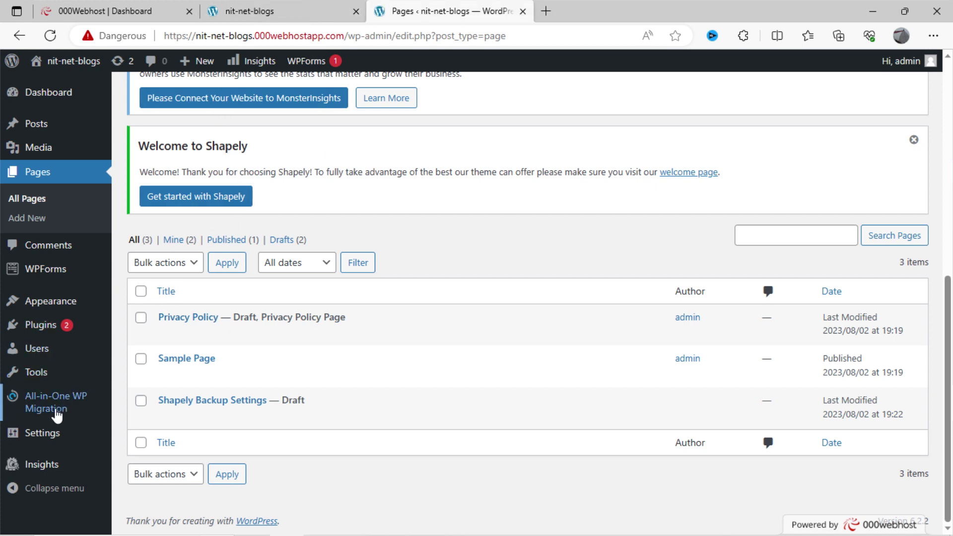
- Open Appearance > Themes, look over the four installed themes with Shapely active, then Add New
mouse_move(59, 290)
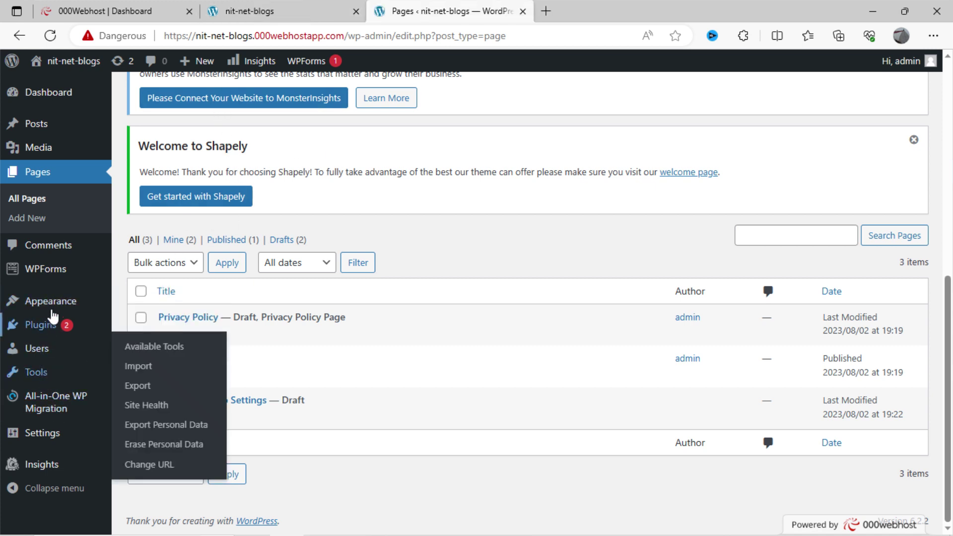
click(142, 304)
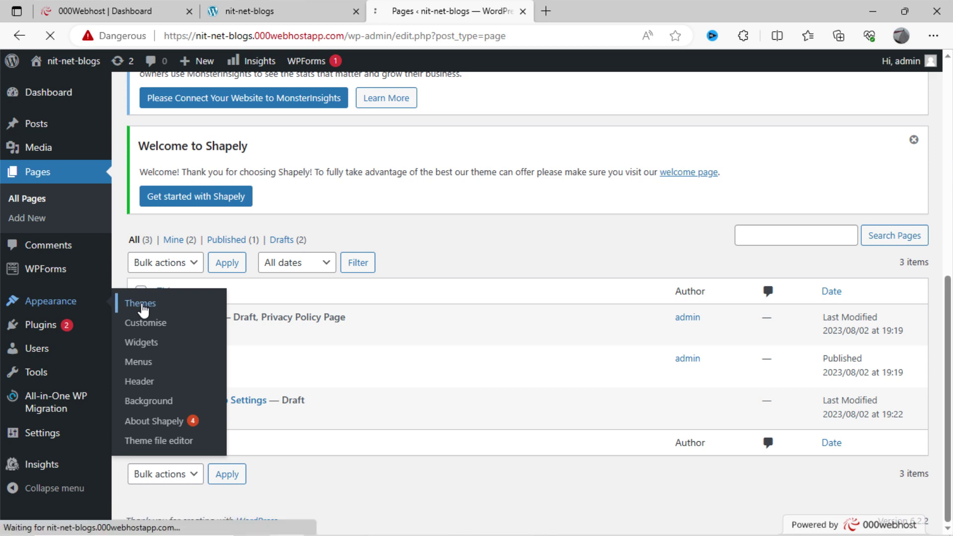
scroll(324, 303, down, 10)
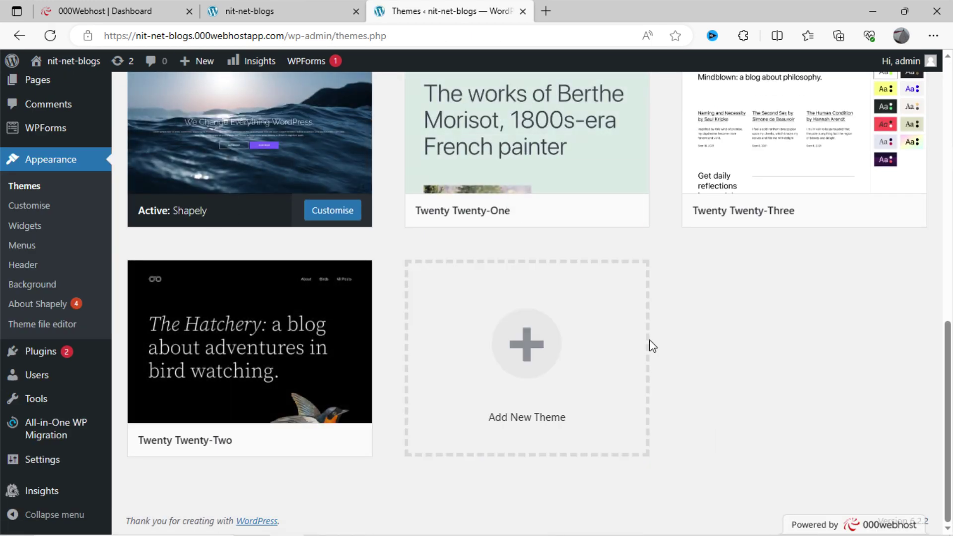
click(543, 354)
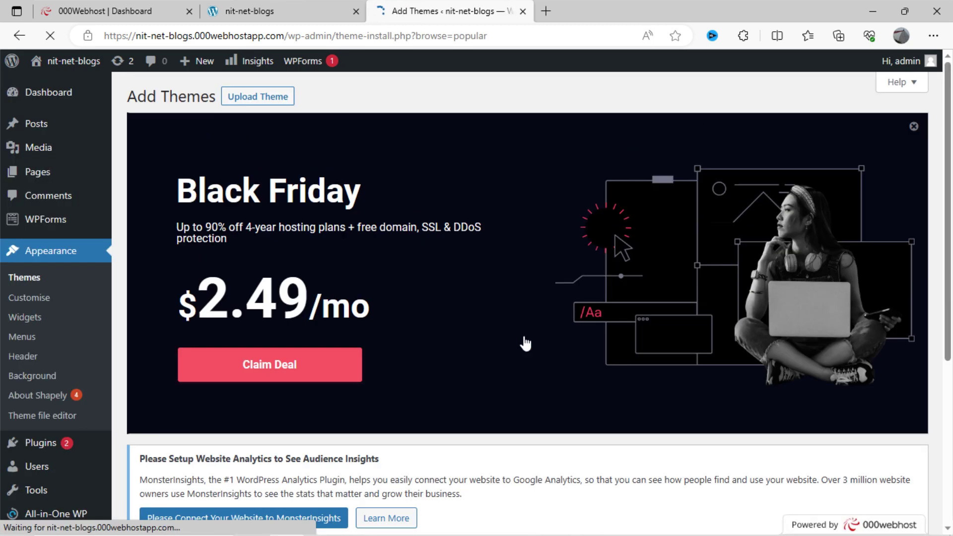
- Install and activate the Astra theme from the Popular themes, then open it in the Customizer
scroll(519, 329, down, 8)
scroll(520, 331, down, 10)
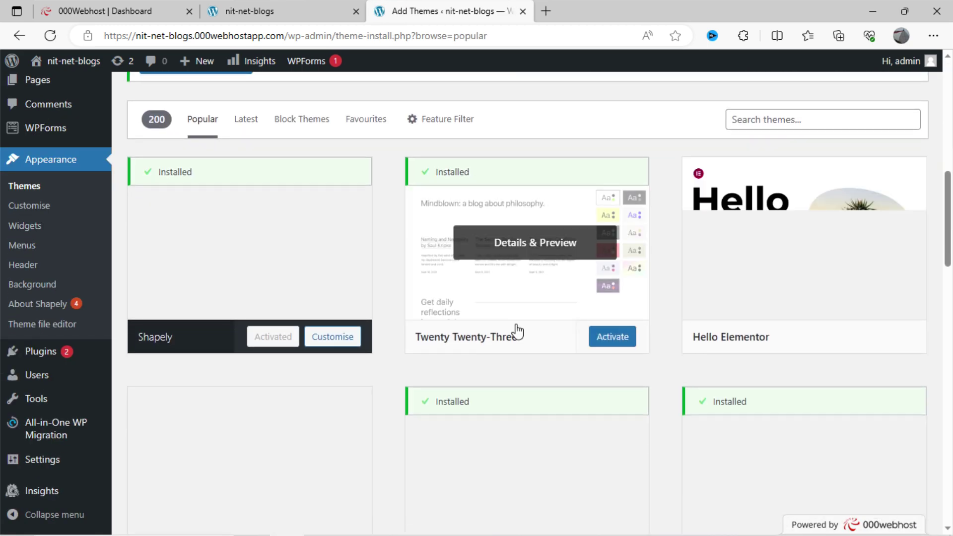
scroll(378, 217, up, 6)
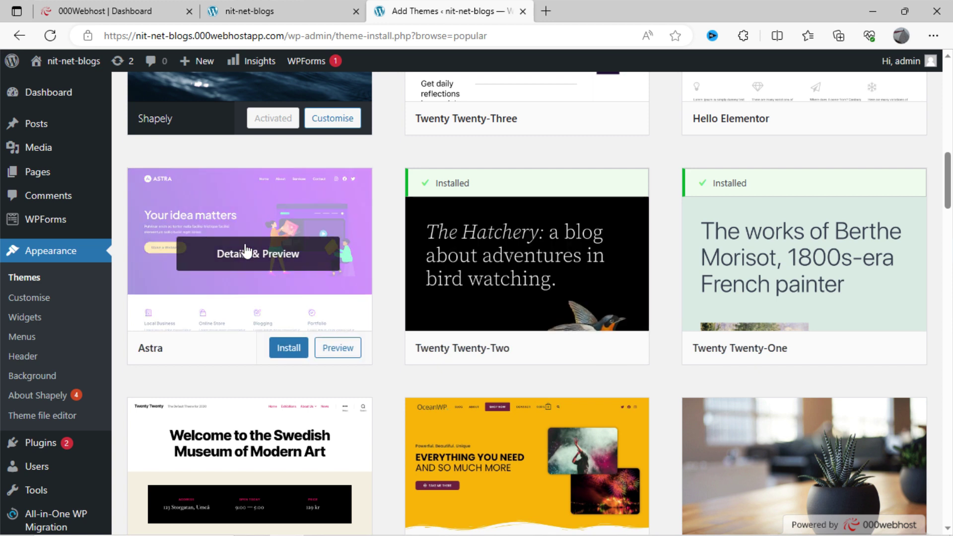
click(282, 350)
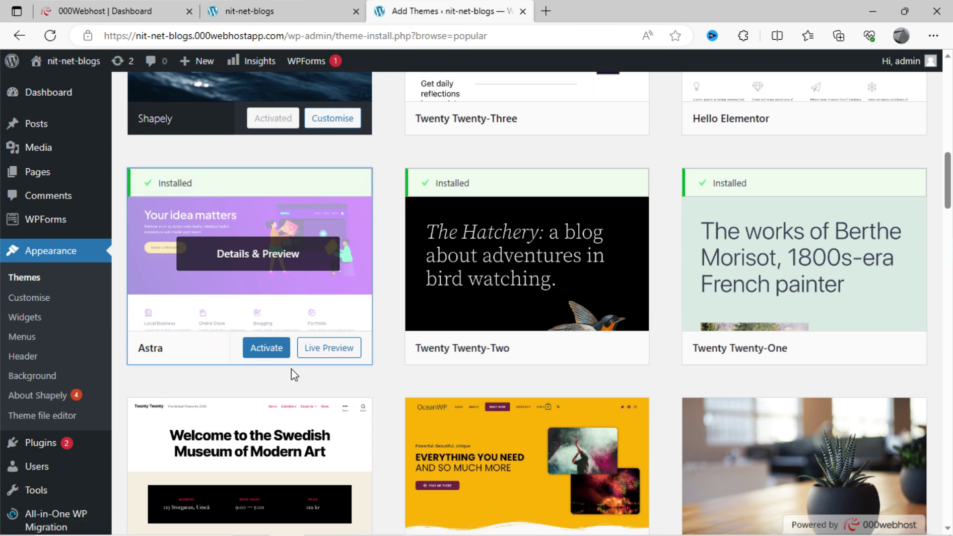
click(276, 350)
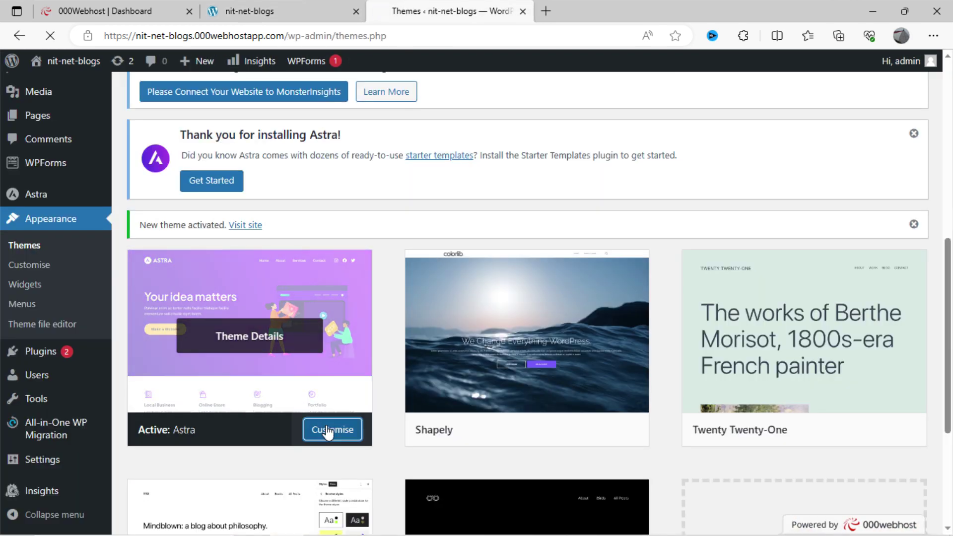
click(330, 430)
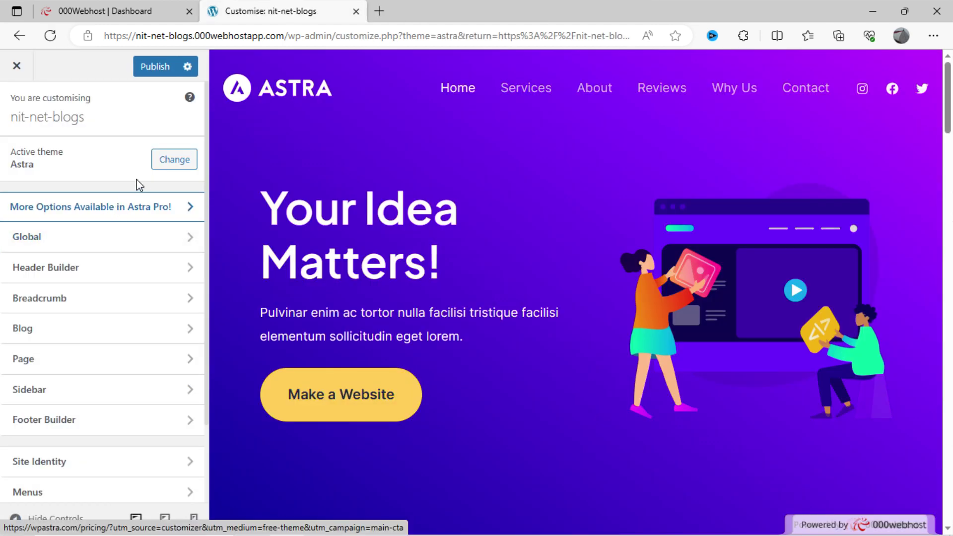
- Look over the Customizer's theme switcher for Astra, then return to the 000webhost dashboard tab
scroll(140, 181, down, 2)
scroll(141, 180, up, 2)
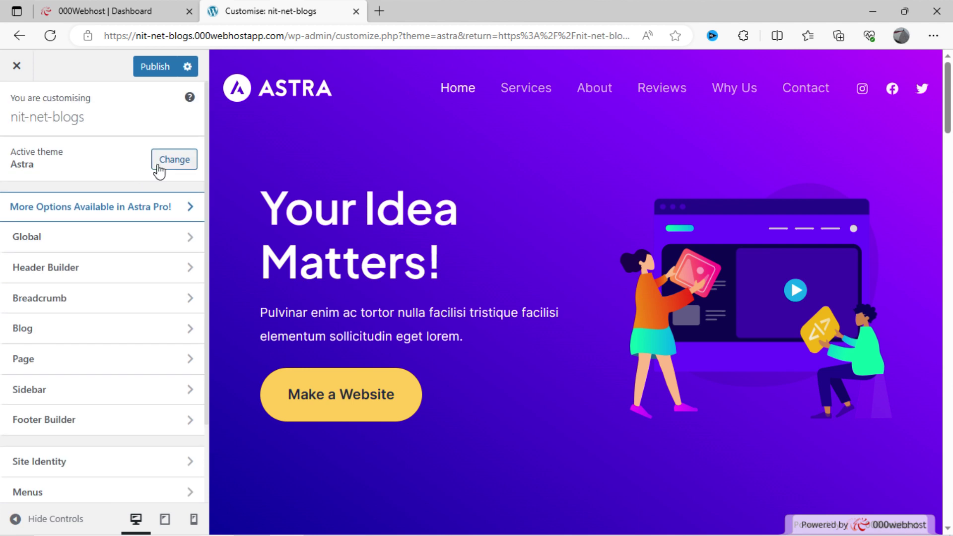
click(159, 169)
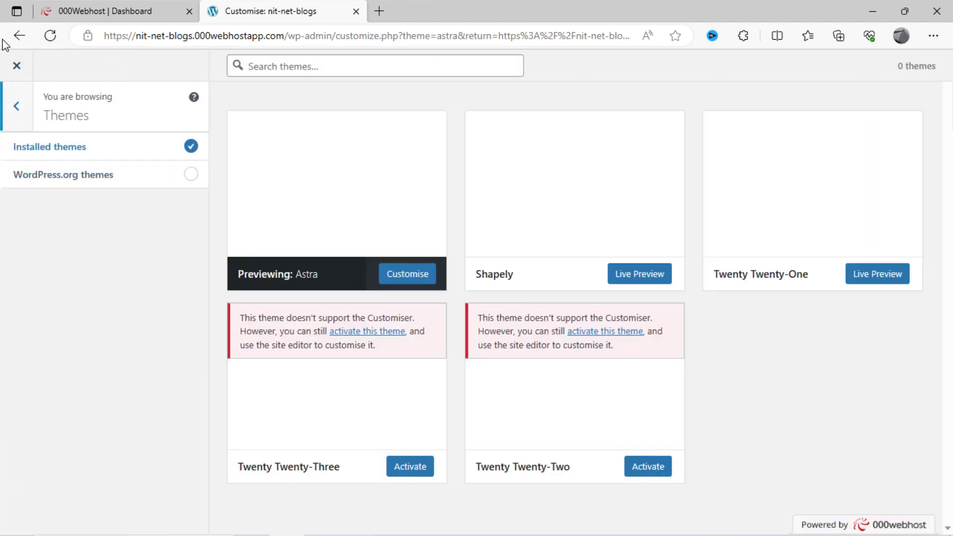
click(11, 37)
key(ctrl+shift+Tab)
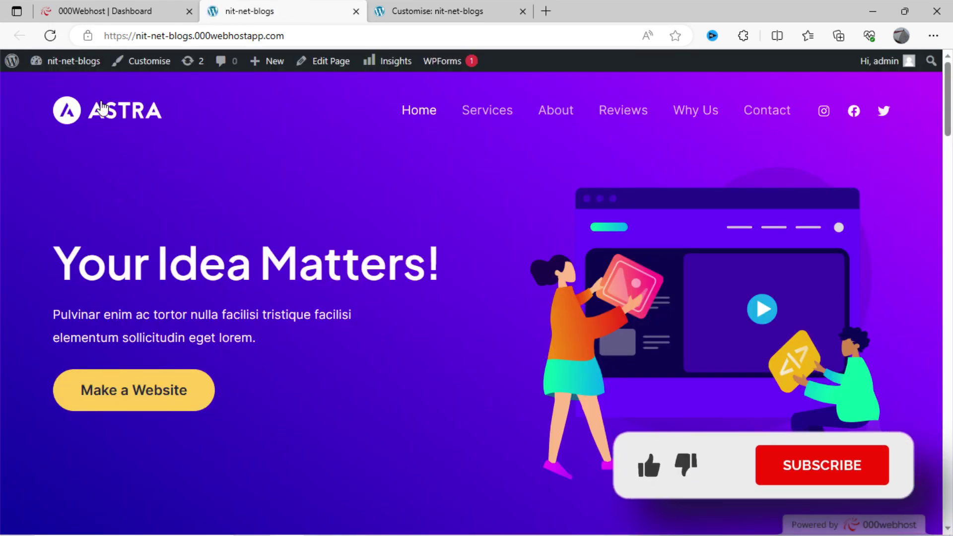
- Scroll through the live nit-net-blogs homepage in its Astra design, then launch Customise from the admin bar
scroll(678, 300, down, 15)
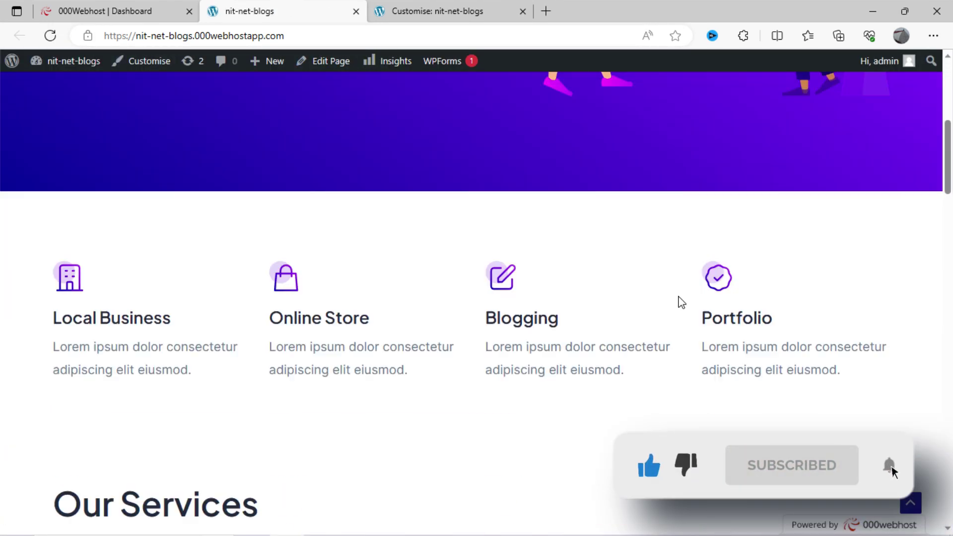
scroll(680, 300, down, 10)
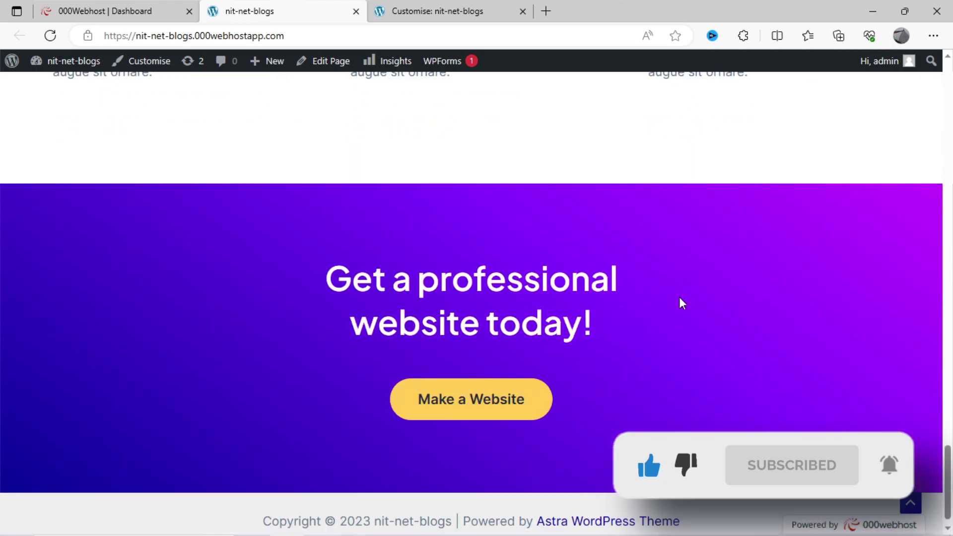
scroll(677, 293, up, 8)
scroll(209, 260, up, 20)
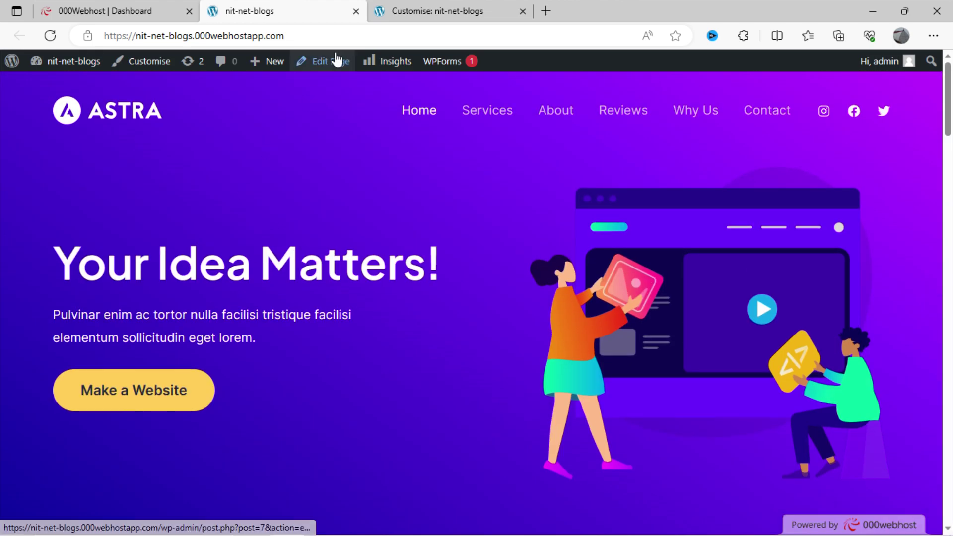
click(145, 62)
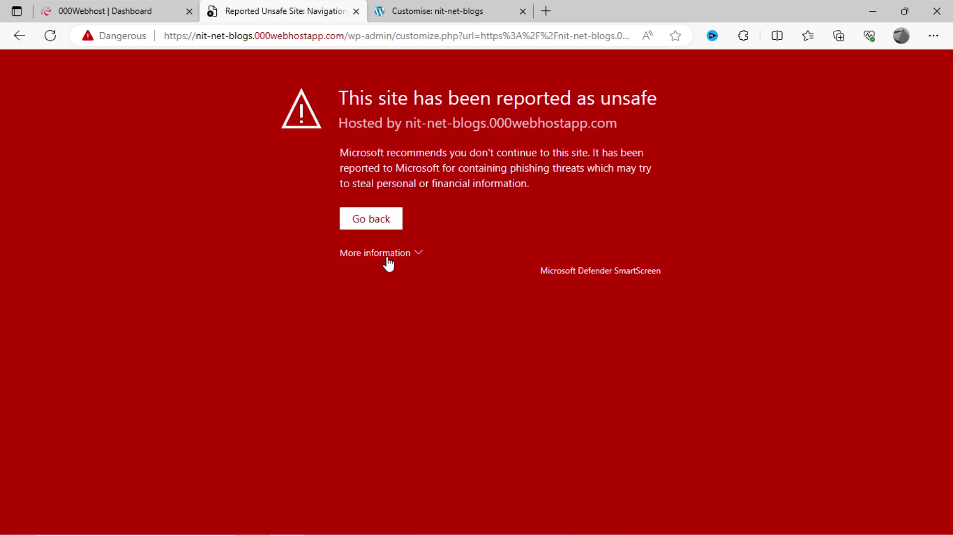
- Continue past the SmartScreen warning, then open the header primary menu and Social Icons settings
click(387, 261)
click(384, 391)
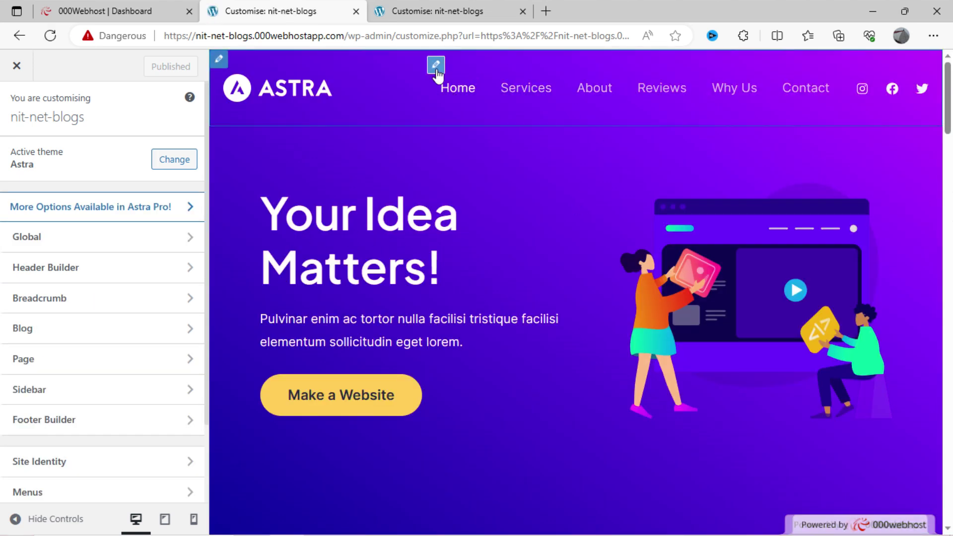
shift+click(435, 99)
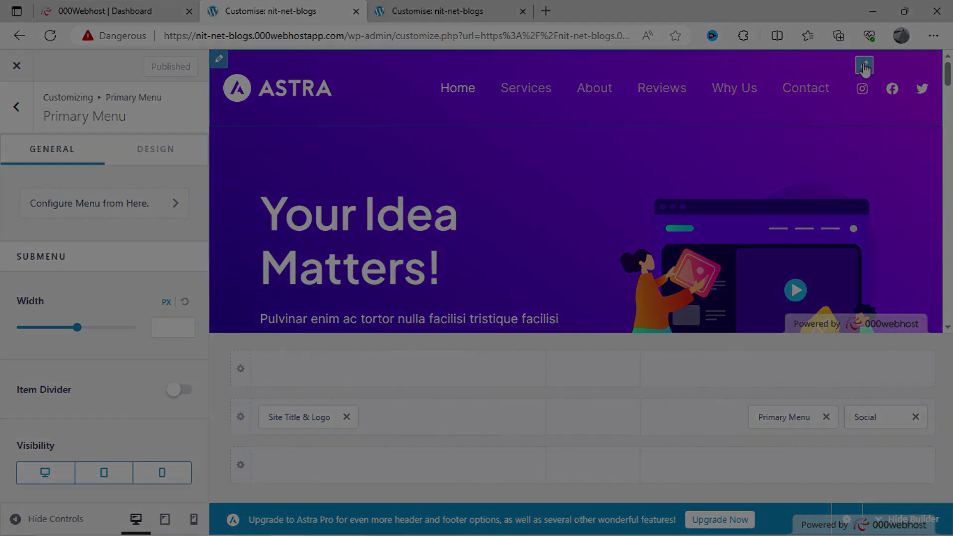
click(865, 64)
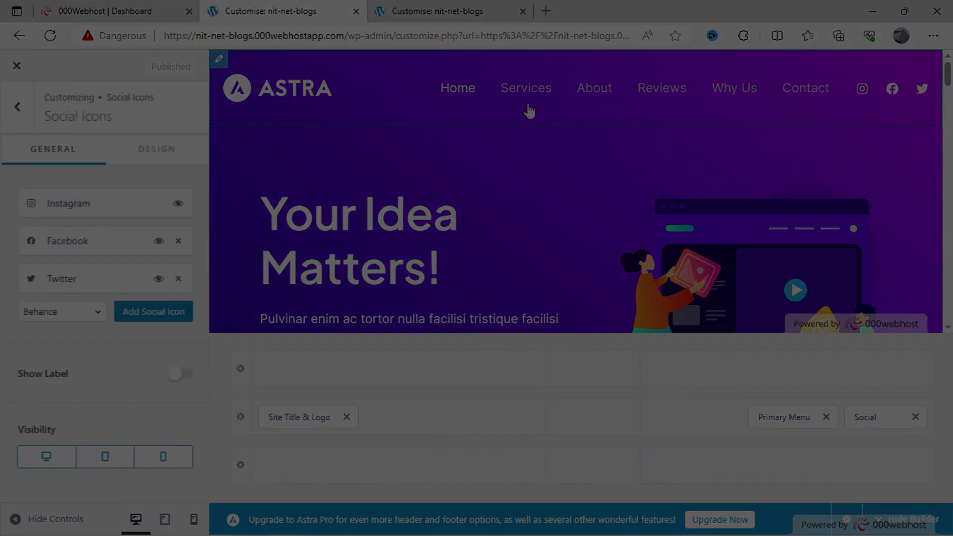